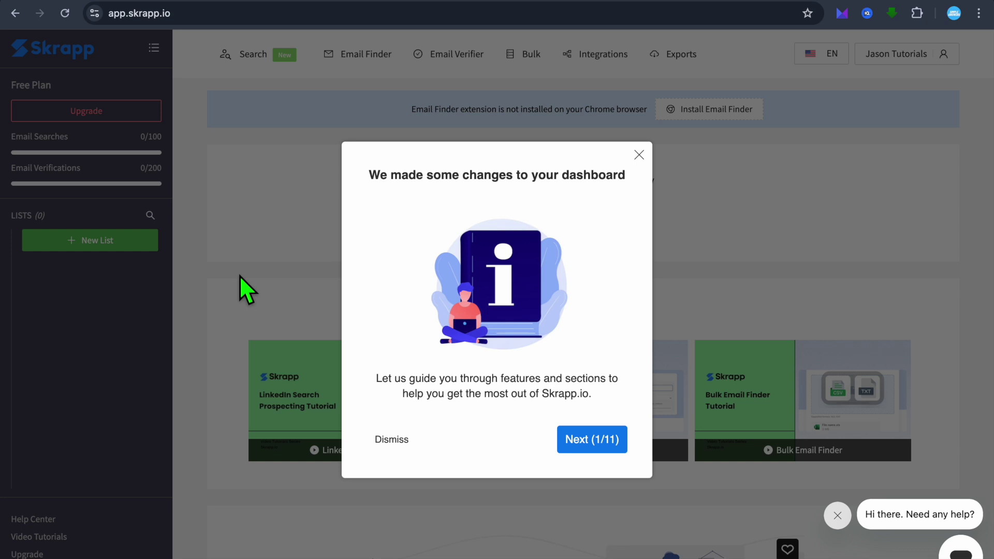
Dismiss the dashboard changes tour and open the Lead Search page.
{"action": "left_click", "coordinate": [638, 155]}
{"action": "scroll", "coordinate": [643, 169], "scroll_direction": "down", "scroll_amount": 4}
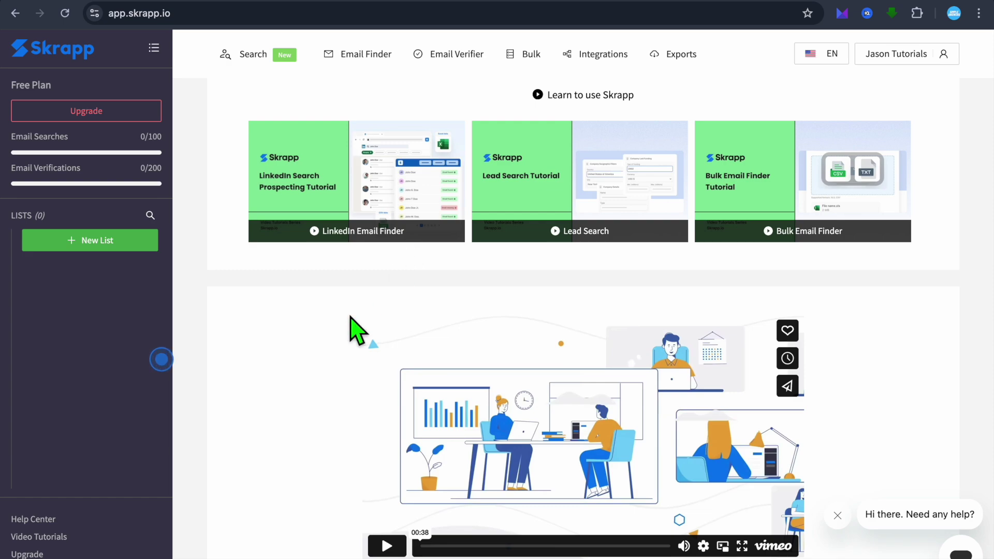
{"action": "mouse_move", "coordinate": [271, 67]}
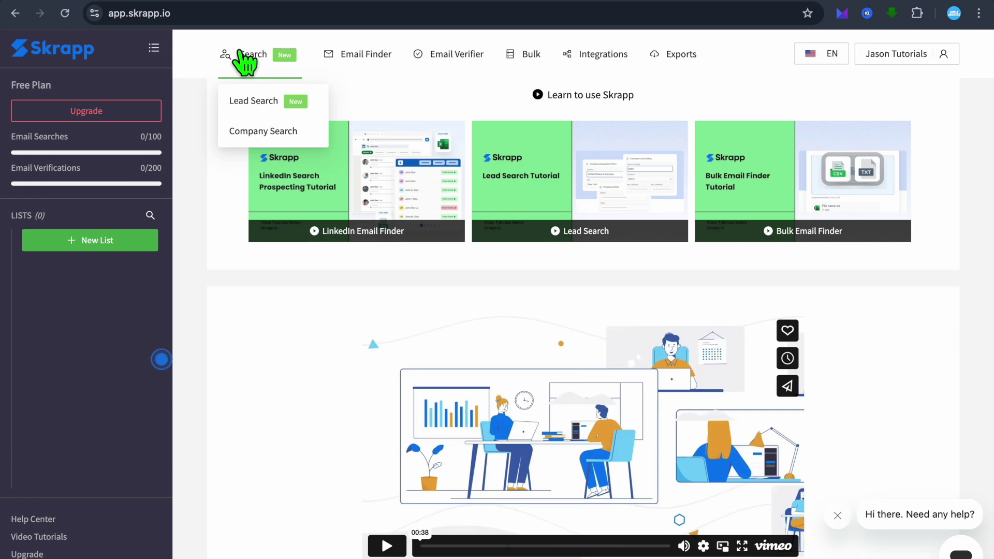
{"action": "left_click", "coordinate": [253, 102]}
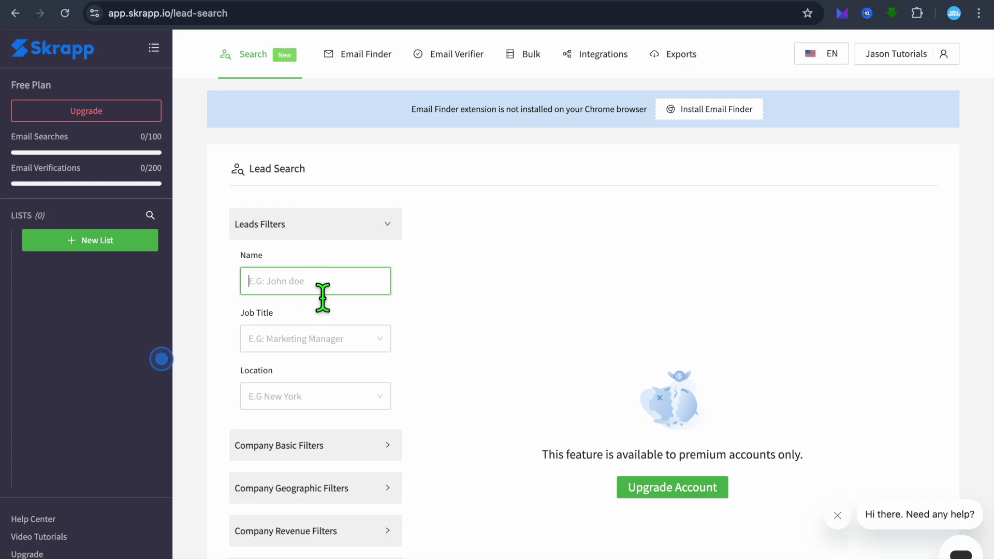
Filter the leads by job title, searching for "puma dire" and choosing the suggestion that starts with "Managing Director, Puma".
{"action": "scroll", "coordinate": [331, 321], "scroll_direction": "down", "scroll_amount": 3}
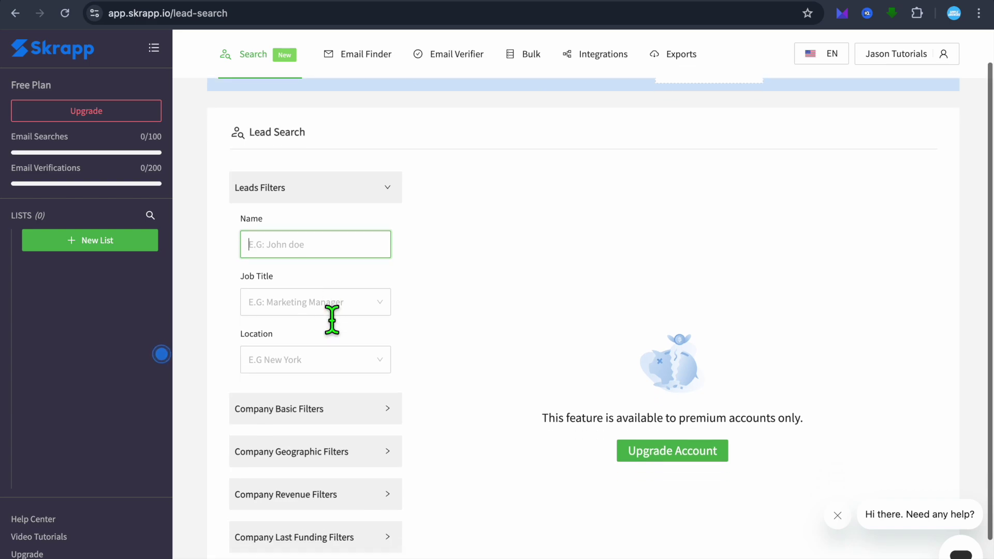
{"action": "left_click", "coordinate": [353, 260]}
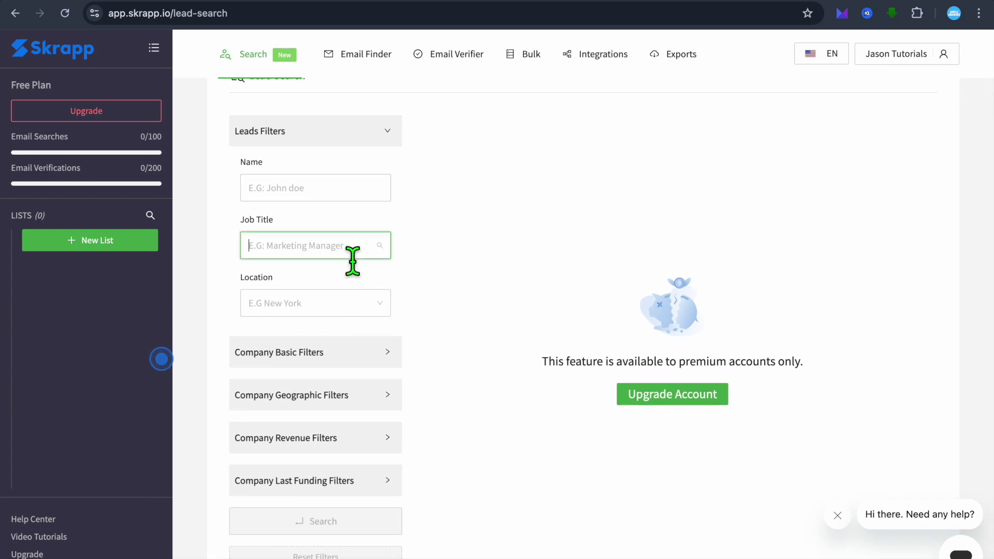
{"action": "type", "text": "pum"}
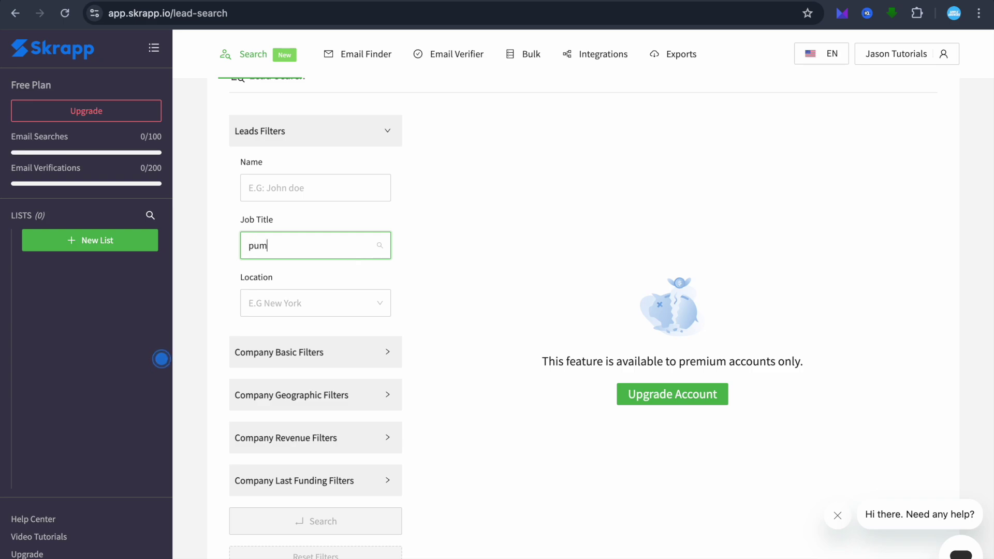
{"action": "type", "text": "a "}
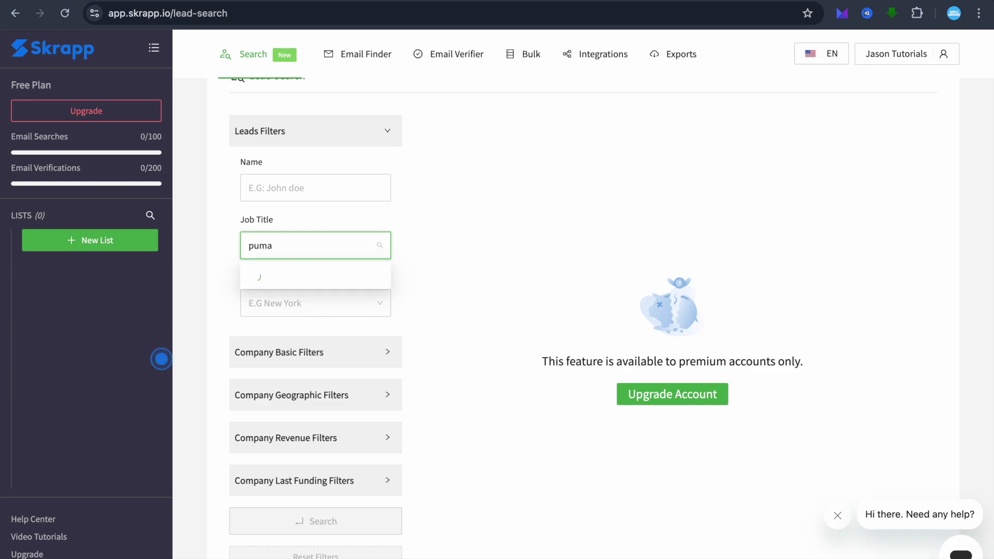
{"action": "type", "text": "dire"}
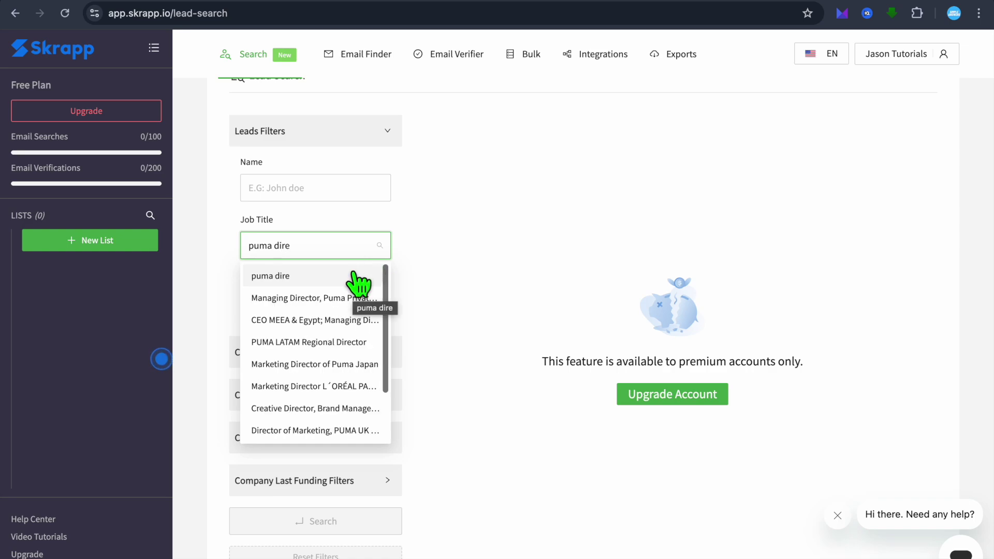
{"action": "left_click", "coordinate": [335, 300]}
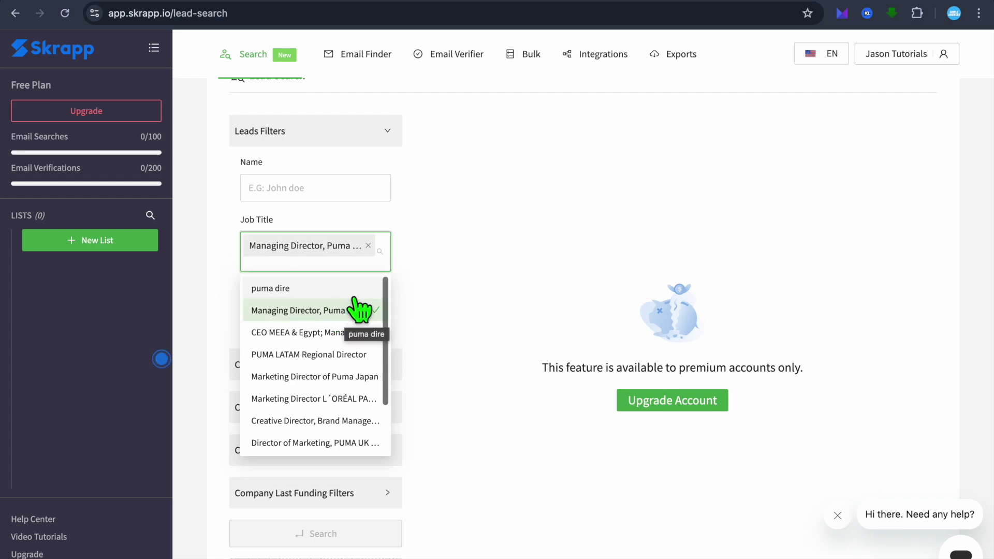
{"action": "left_click", "coordinate": [421, 349]}
Filter the leads by location, searching for "new" and choosing New Zealand.
{"action": "left_click", "coordinate": [379, 326]}
{"action": "type", "text": "new"}
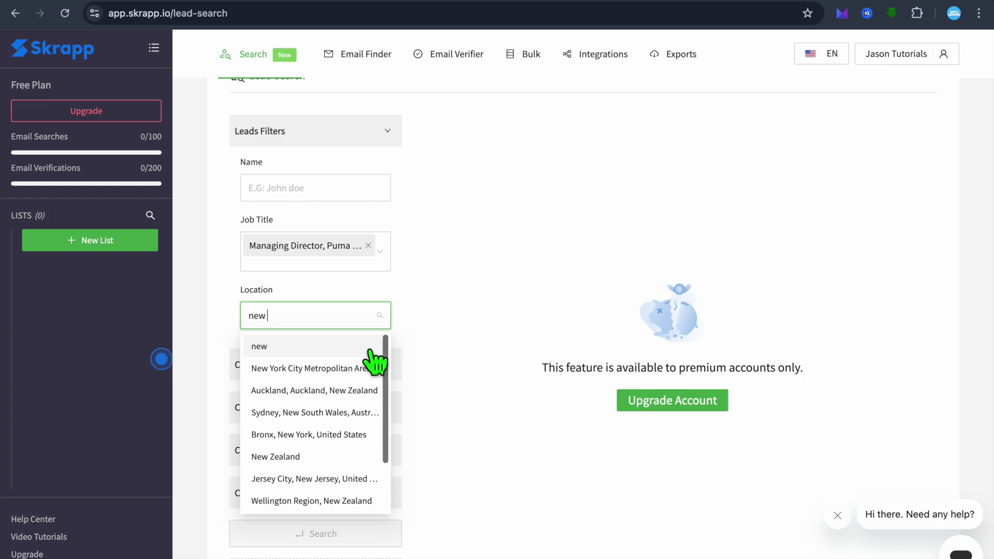
{"action": "left_click", "coordinate": [317, 460]}
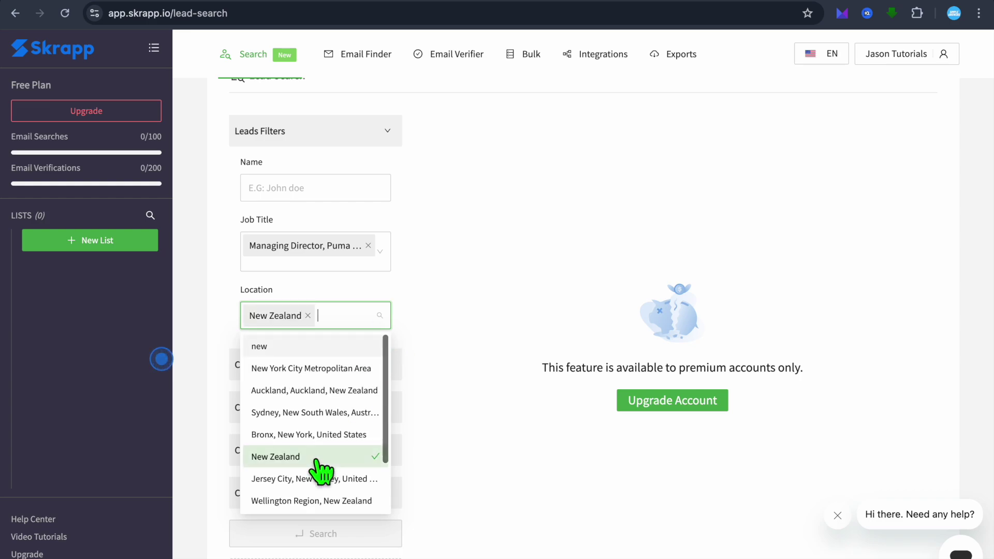
{"action": "left_click", "coordinate": [449, 419]}
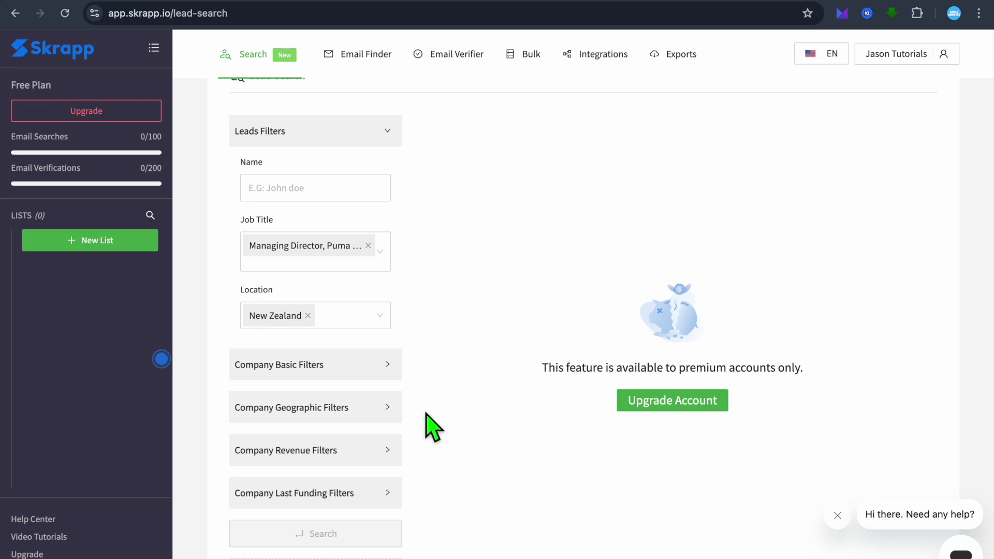
Examine the options in the Company Basic Filters and Company Geographic Filters groups, collapsing each group again.
{"action": "scroll", "coordinate": [432, 422], "scroll_direction": "down", "scroll_amount": 1}
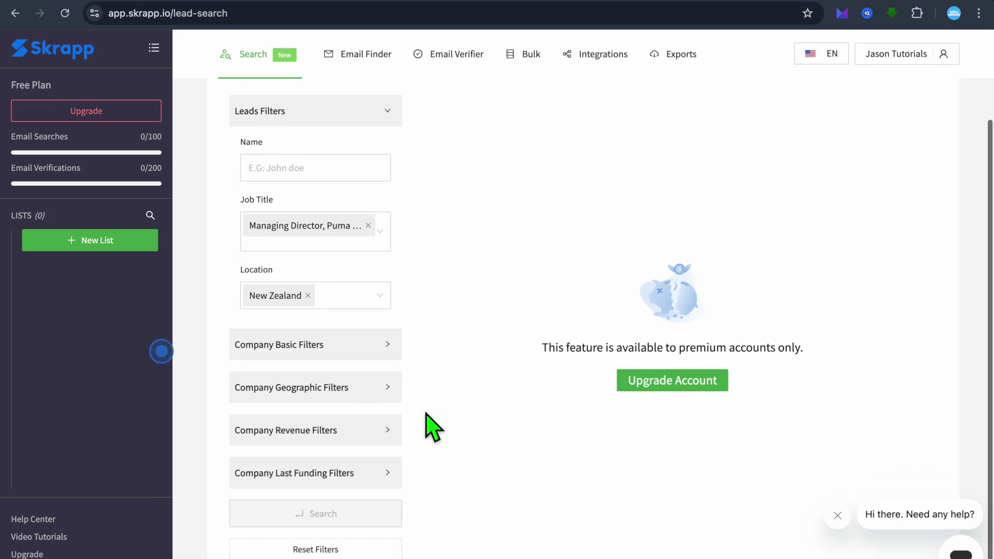
{"action": "left_click", "coordinate": [390, 362]}
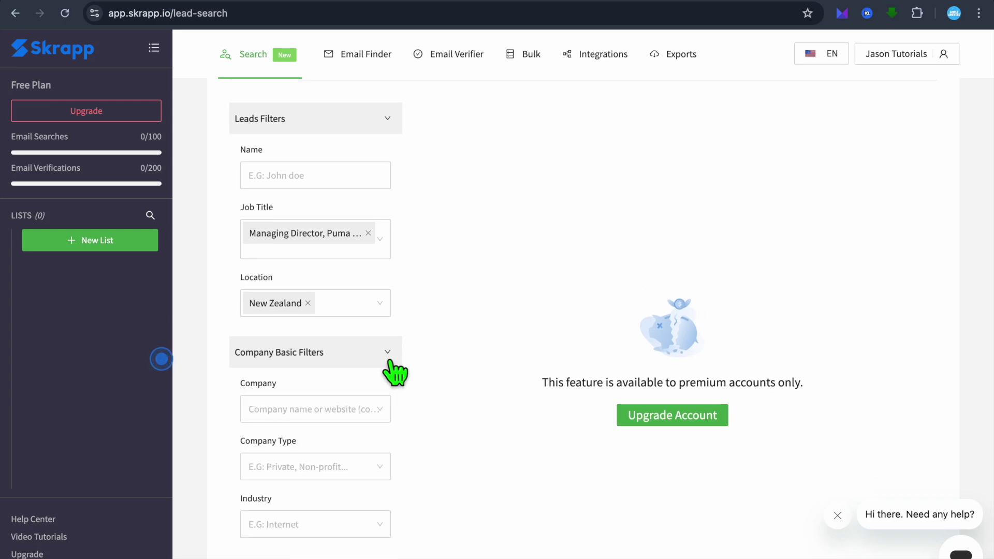
{"action": "left_click", "coordinate": [387, 361]}
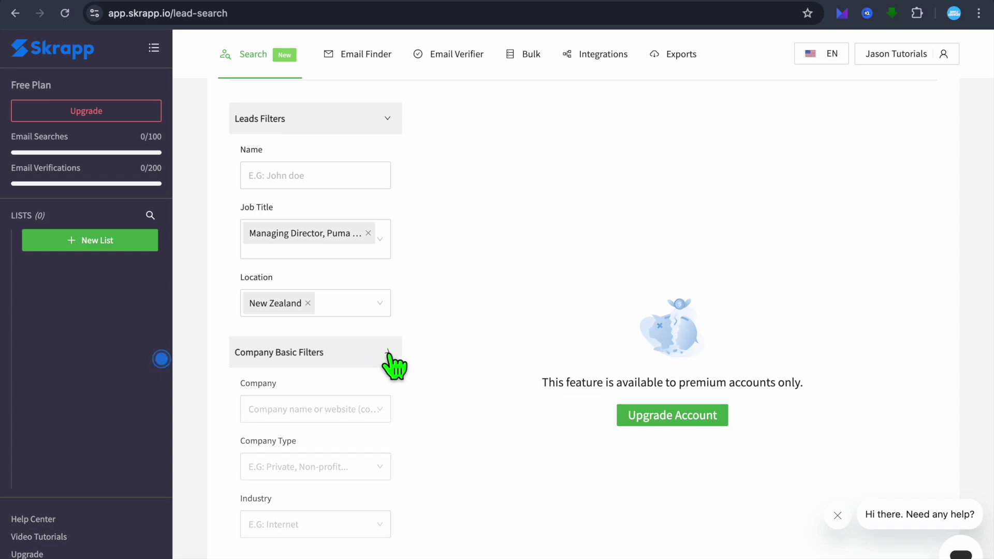
{"action": "left_click", "coordinate": [390, 403]}
{"action": "left_click", "coordinate": [390, 402]}
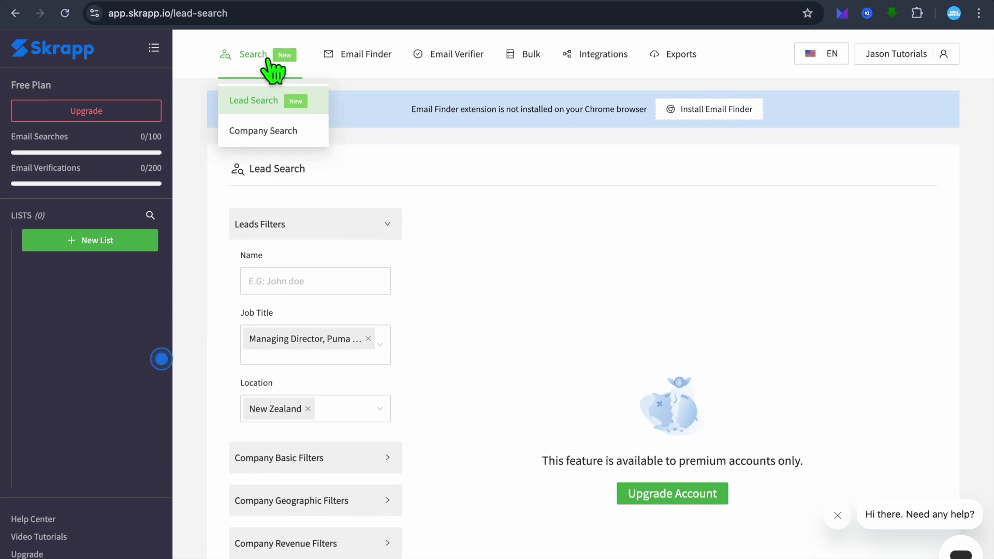
Run a Company Search for "puma", open the PUMA Group result and look through its leads.
{"action": "left_click", "coordinate": [286, 139]}
{"action": "left_click", "coordinate": [462, 231]}
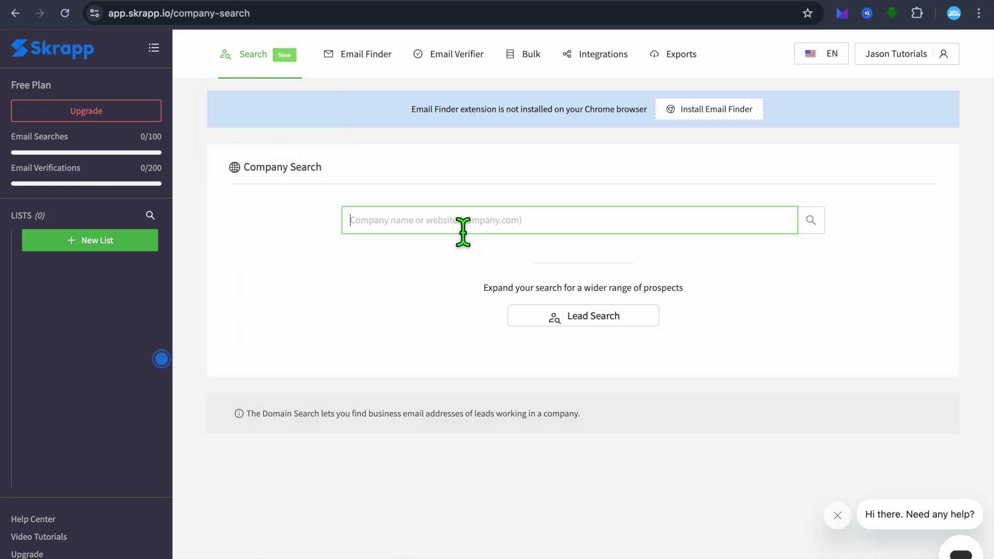
{"action": "type", "text": "pum"}
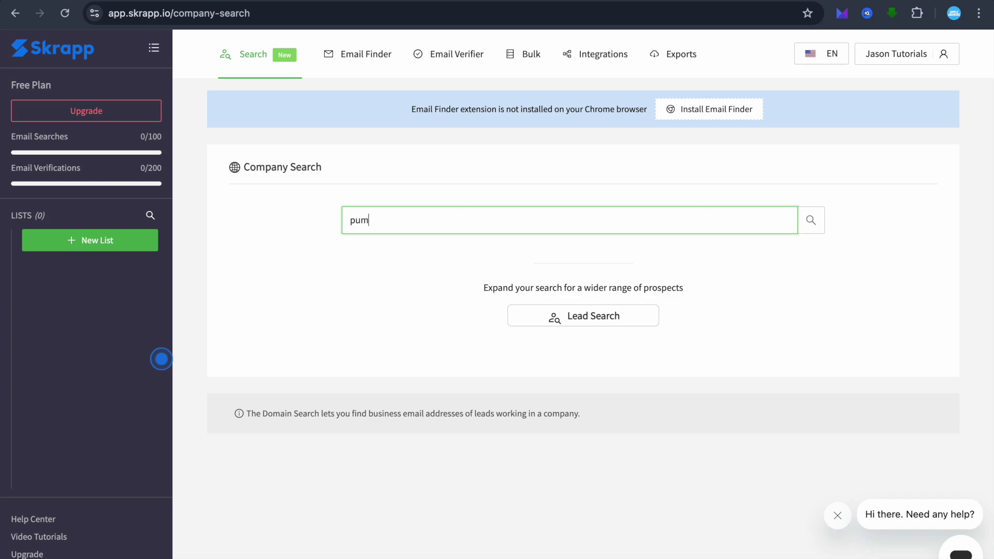
{"action": "type", "text": "a"}
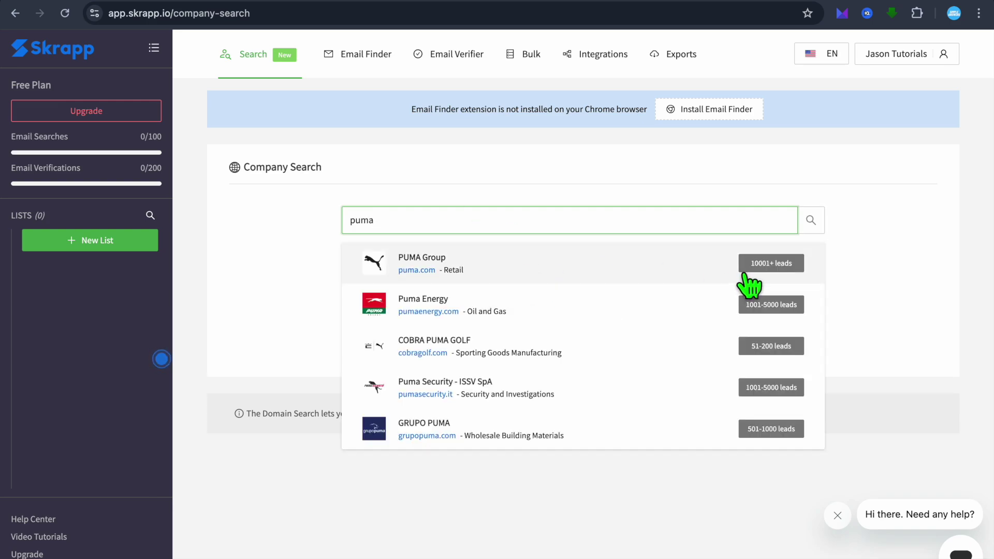
{"action": "left_click", "coordinate": [775, 263]}
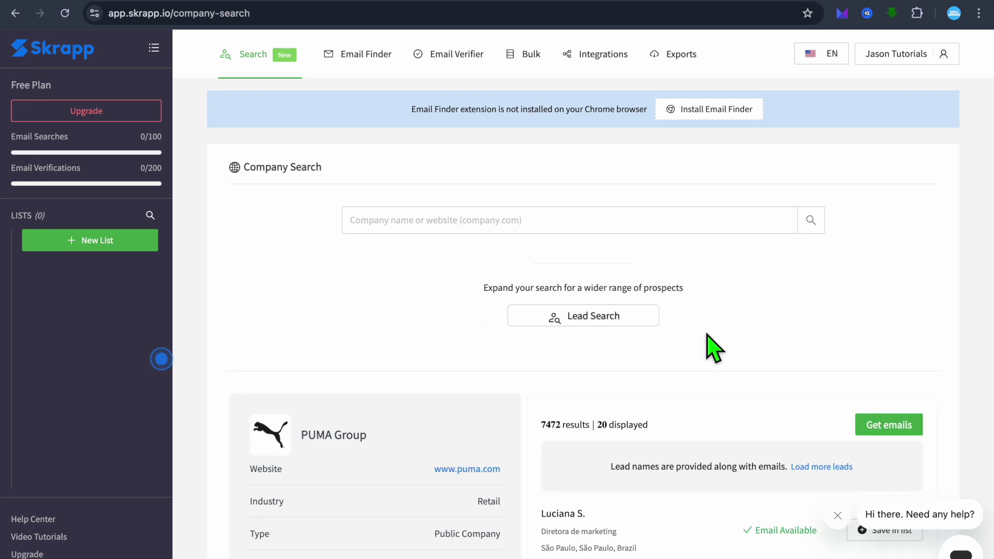
{"action": "scroll", "coordinate": [713, 342], "scroll_direction": "down", "scroll_amount": 1}
{"action": "scroll", "coordinate": [713, 350], "scroll_direction": "down", "scroll_amount": 7}
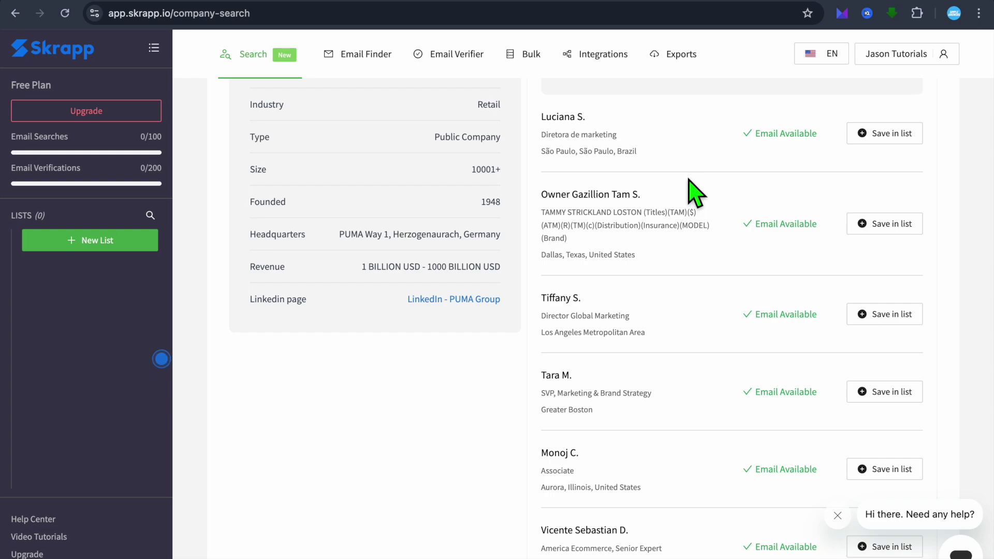
{"action": "scroll", "coordinate": [694, 192], "scroll_direction": "down", "scroll_amount": 5}
{"action": "scroll", "coordinate": [694, 192], "scroll_direction": "up", "scroll_amount": 13}
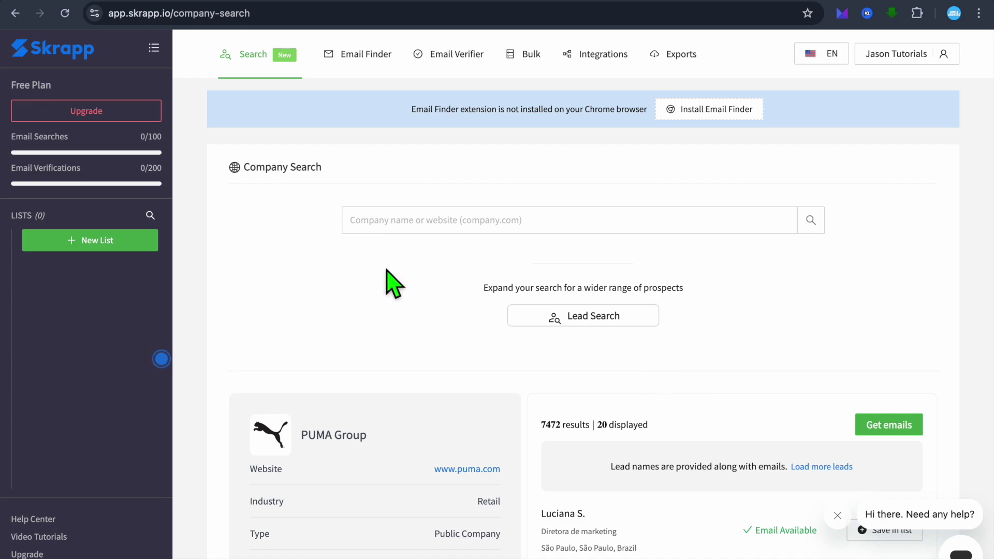
Create a new lead list named "test".
{"action": "left_click", "coordinate": [102, 241]}
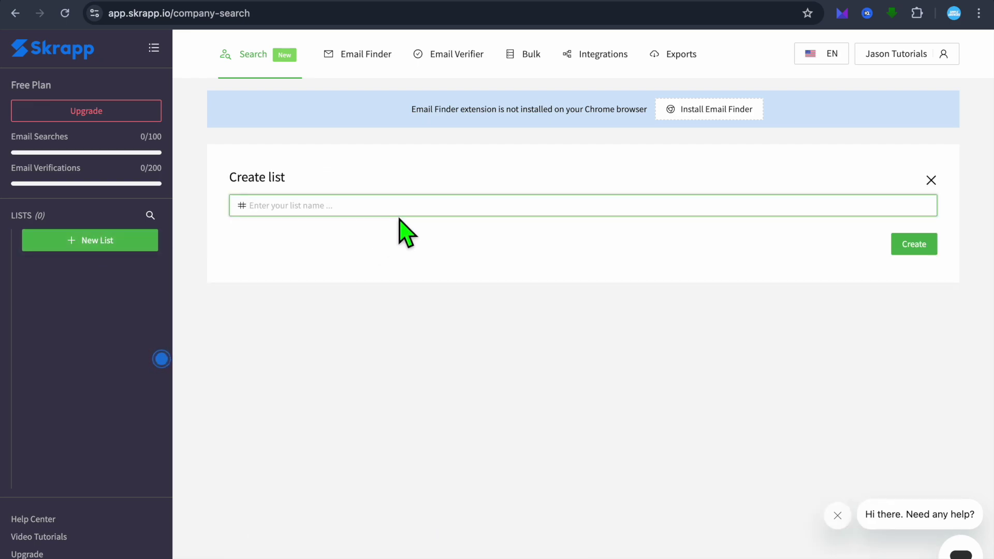
{"action": "type", "text": "te"}
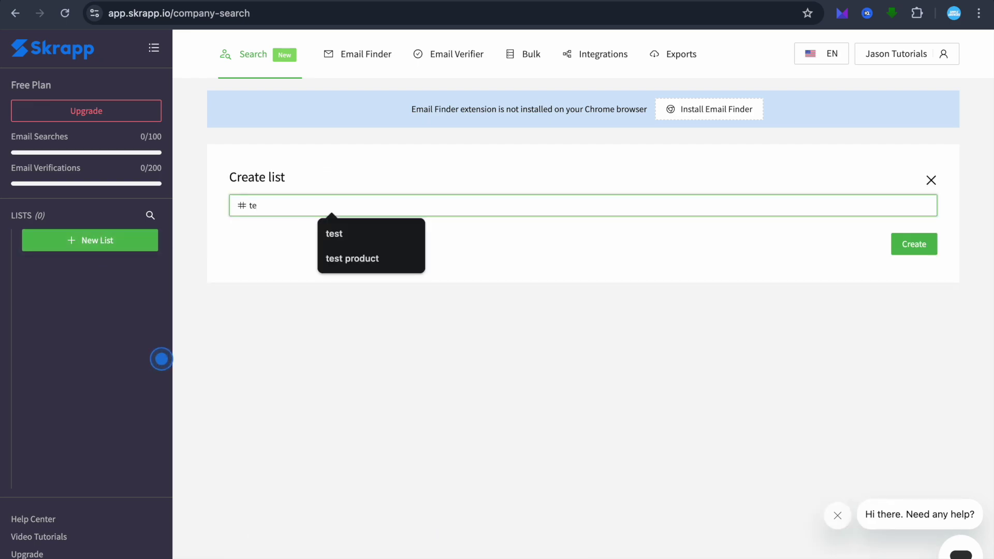
{"action": "left_click", "coordinate": [407, 233]}
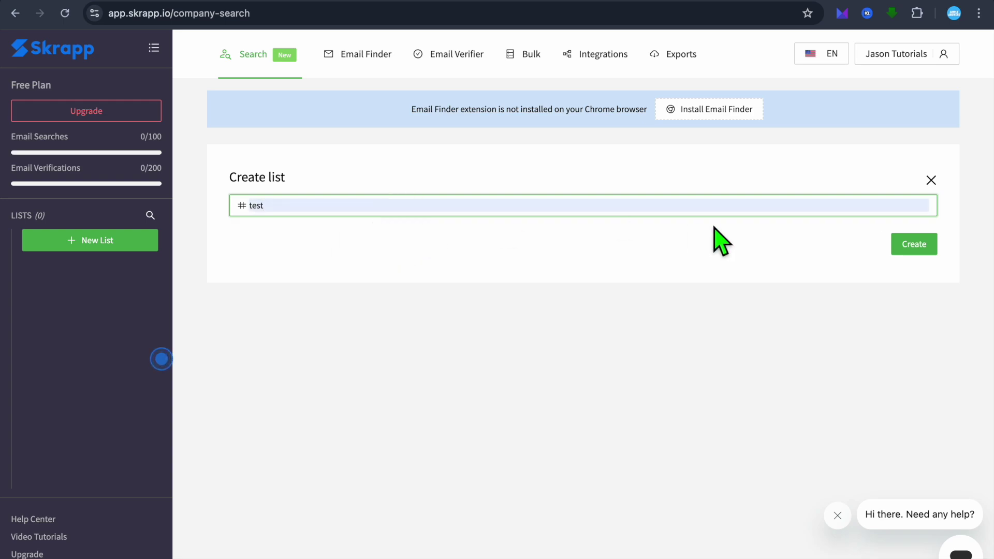
{"action": "left_click", "coordinate": [913, 248]}
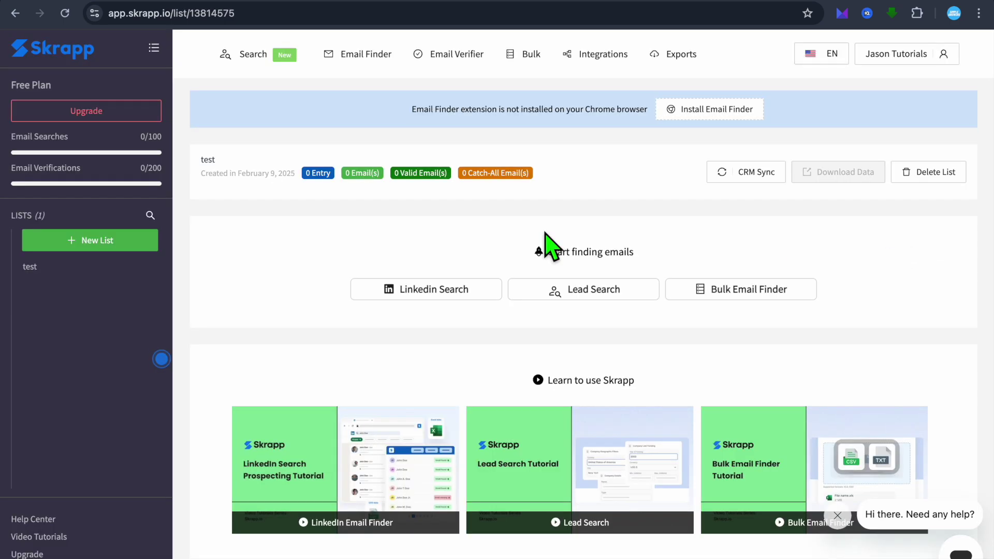
Return to Company Search, look up "pum" and review the leads of PUMA Group.
{"action": "mouse_move", "coordinate": [252, 62]}
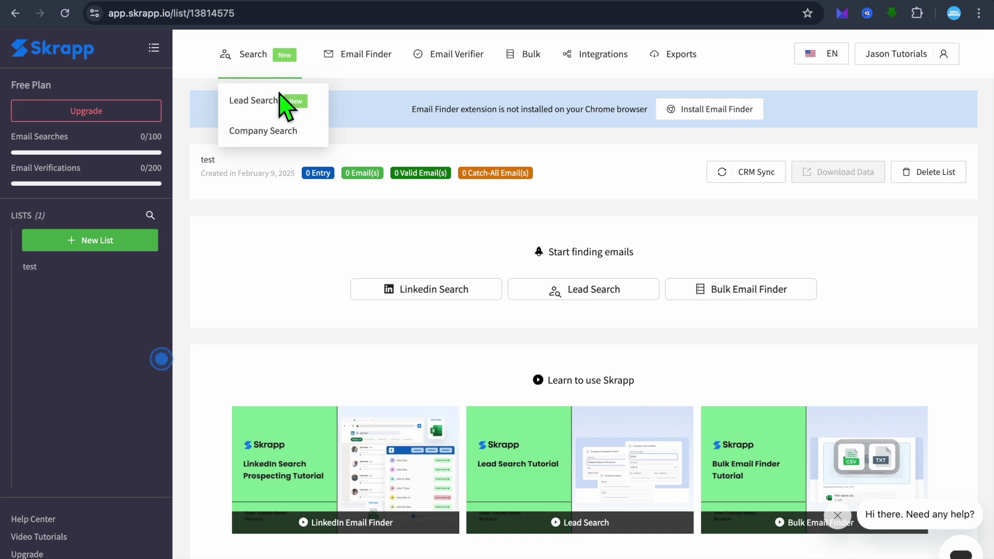
{"action": "left_click", "coordinate": [277, 131]}
{"action": "left_click", "coordinate": [456, 221]}
{"action": "type", "text": "pum"}
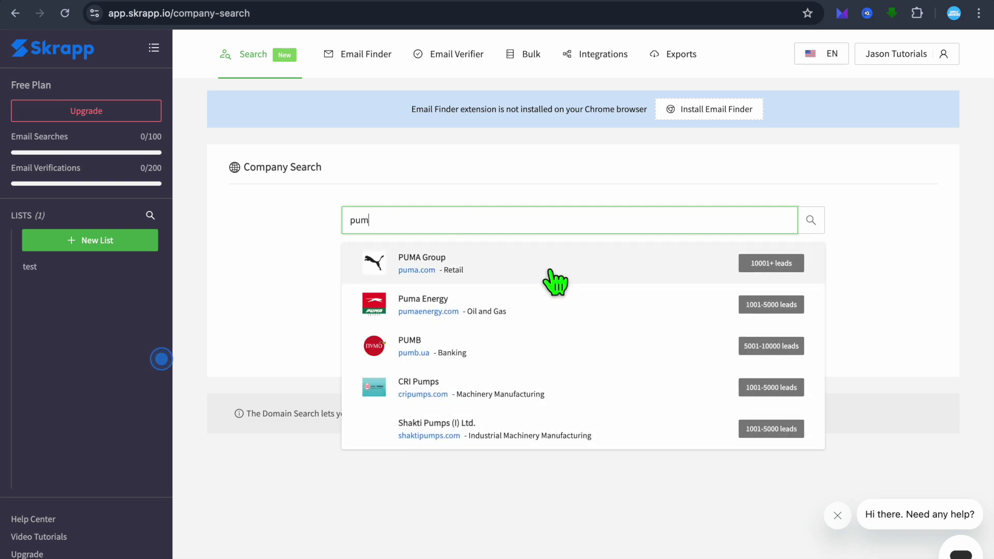
{"action": "left_click", "coordinate": [759, 271]}
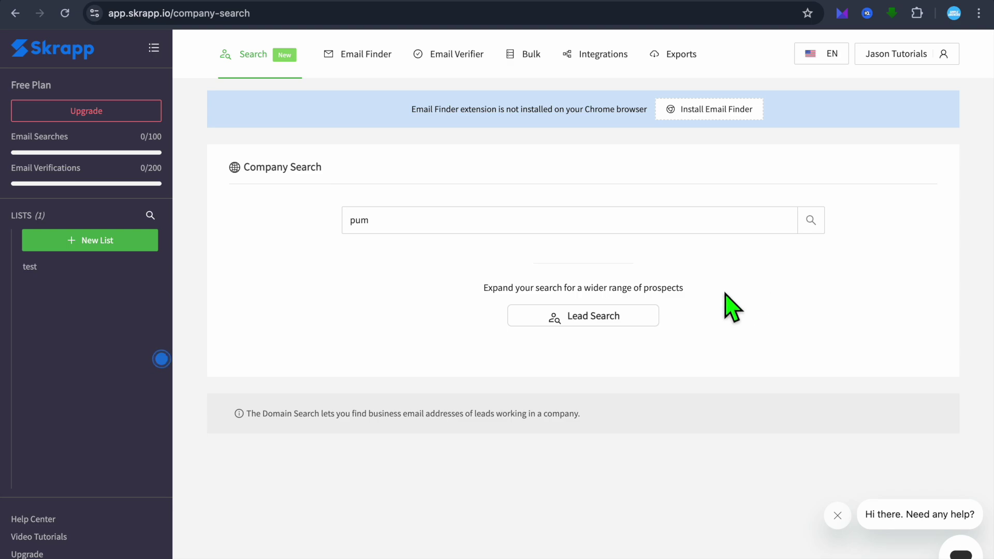
{"action": "scroll", "coordinate": [759, 361], "scroll_direction": "down", "scroll_amount": 9}
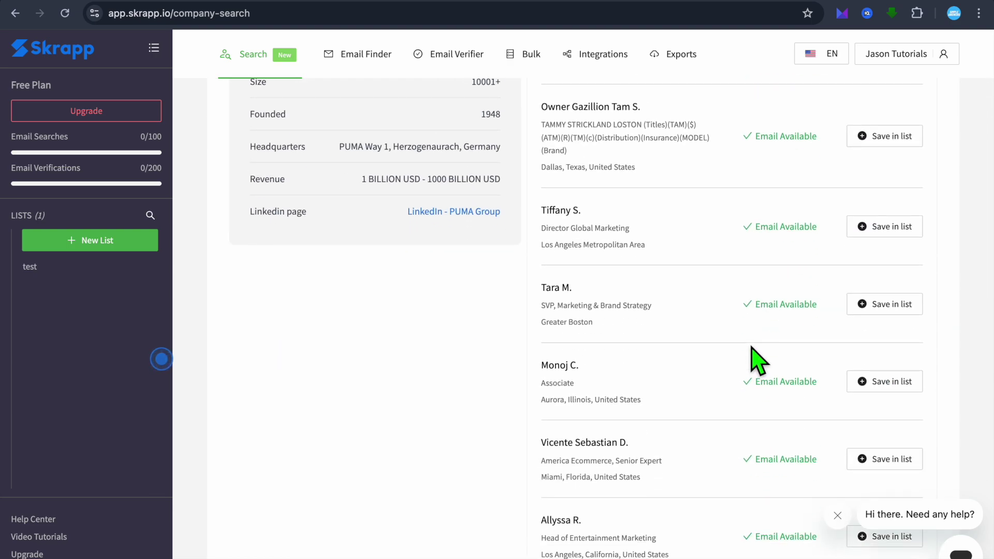
{"action": "scroll", "coordinate": [759, 361], "scroll_direction": "down", "scroll_amount": 4}
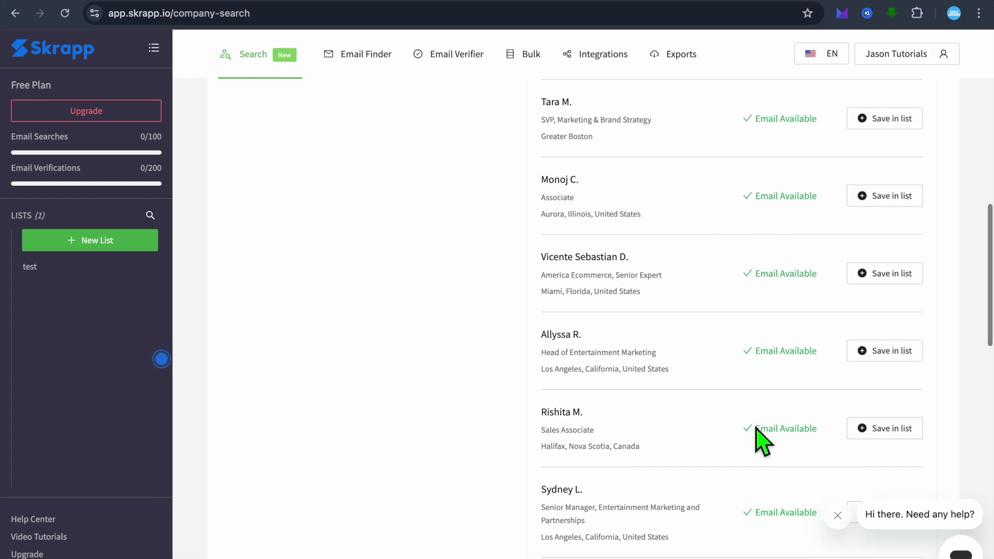
{"action": "scroll", "coordinate": [759, 440], "scroll_direction": "up", "scroll_amount": 13}
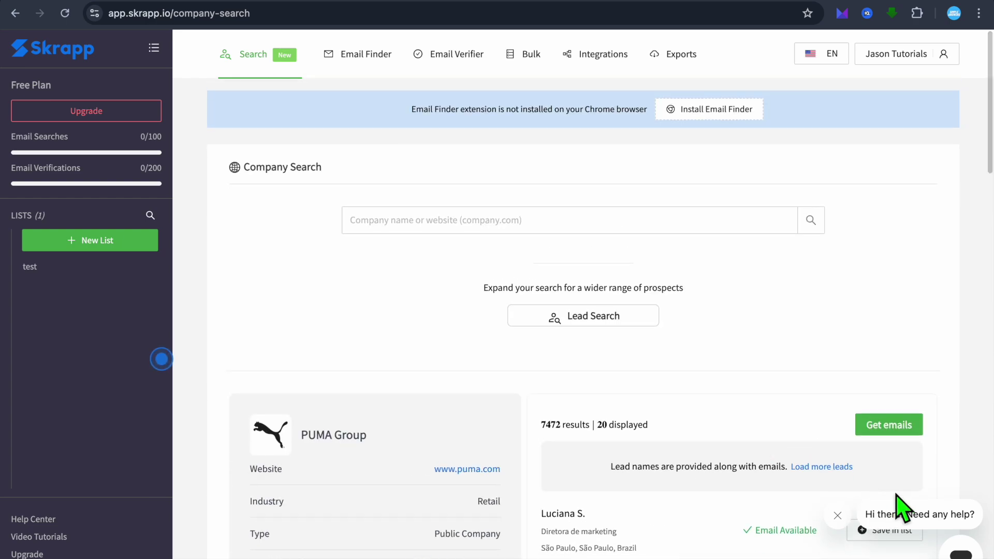
Examine the maximum email count and destination list settings for getting PUMA Group emails, and close without saving.
{"action": "left_click", "coordinate": [906, 430]}
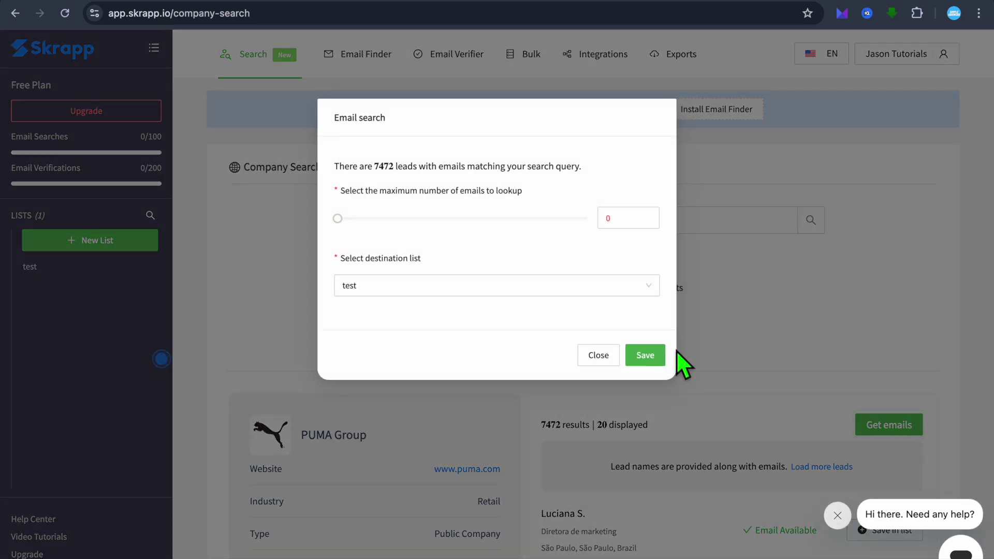
{"action": "left_click", "coordinate": [632, 218]}
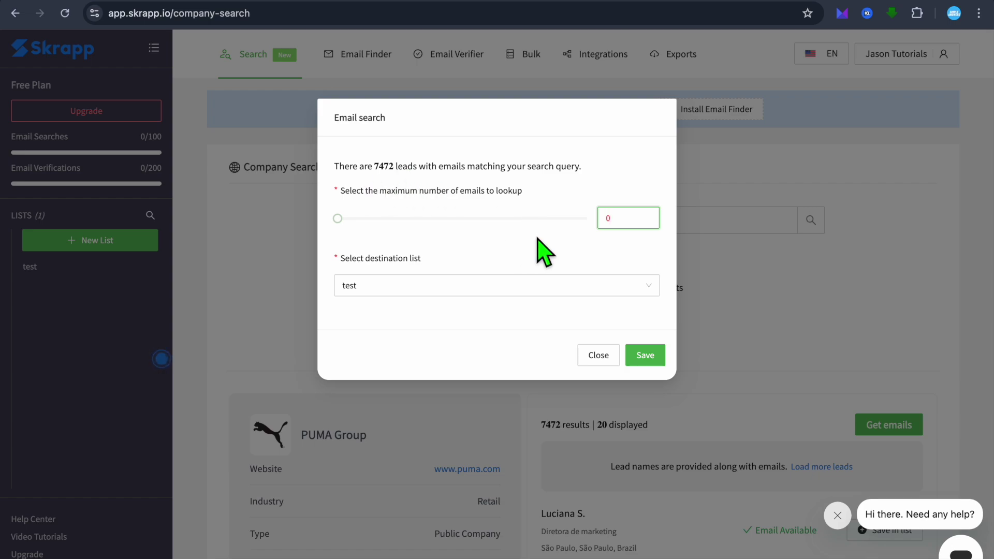
{"action": "left_click", "coordinate": [600, 356]}
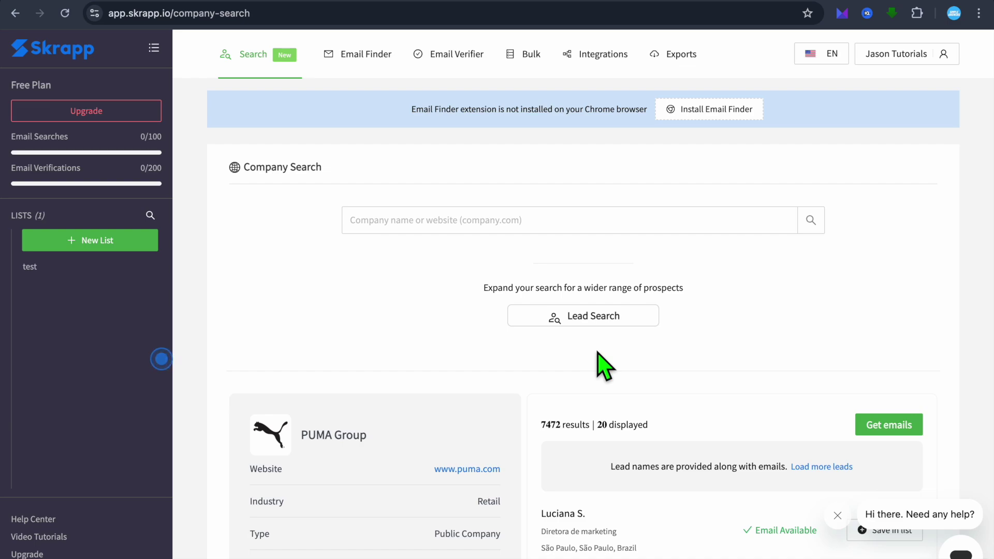
Install the Skrapp.io - Email Finder extension from the Chrome Web Store.
{"action": "left_click", "coordinate": [721, 115]}
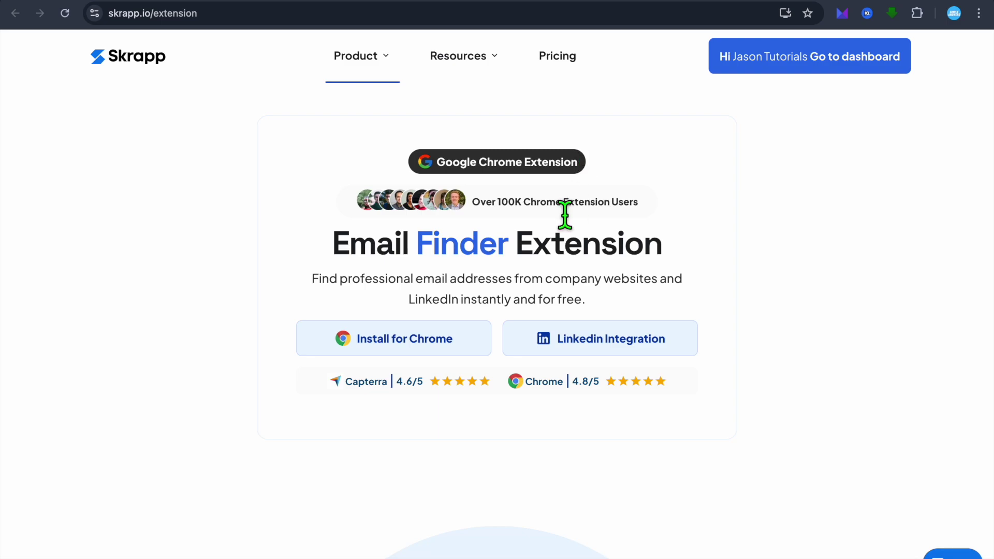
{"action": "left_click", "coordinate": [435, 340]}
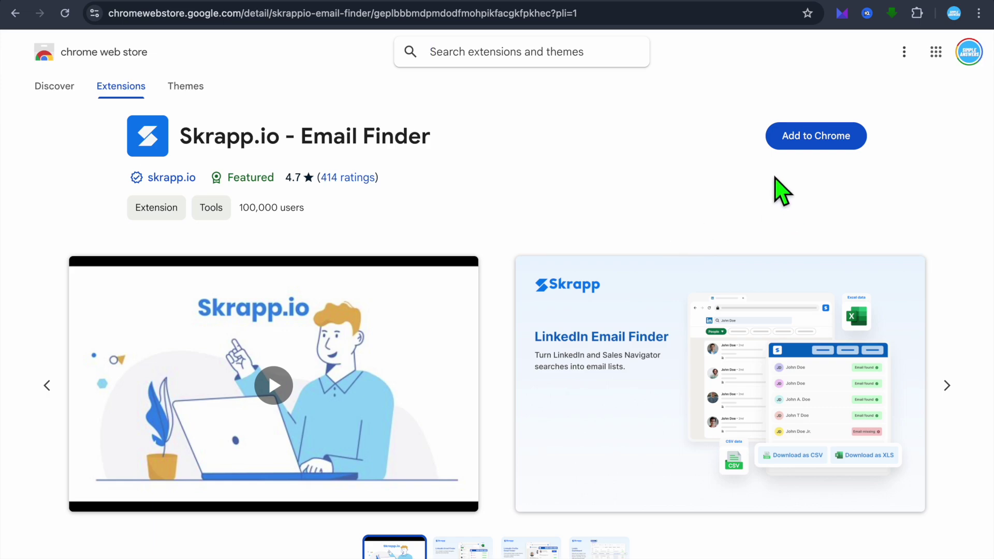
{"action": "left_click", "coordinate": [810, 145]}
{"action": "left_click", "coordinate": [602, 368]}
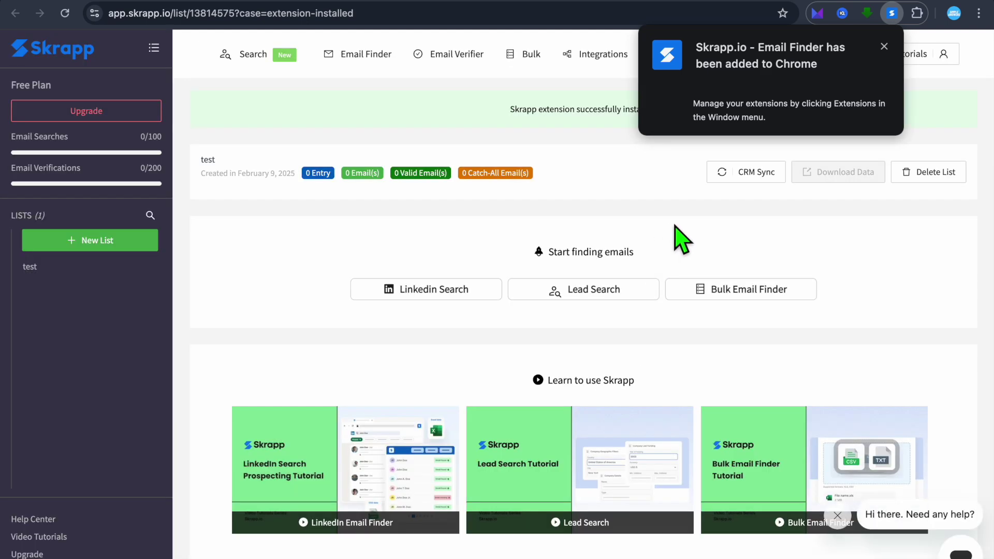
{"action": "left_click", "coordinate": [675, 227]}
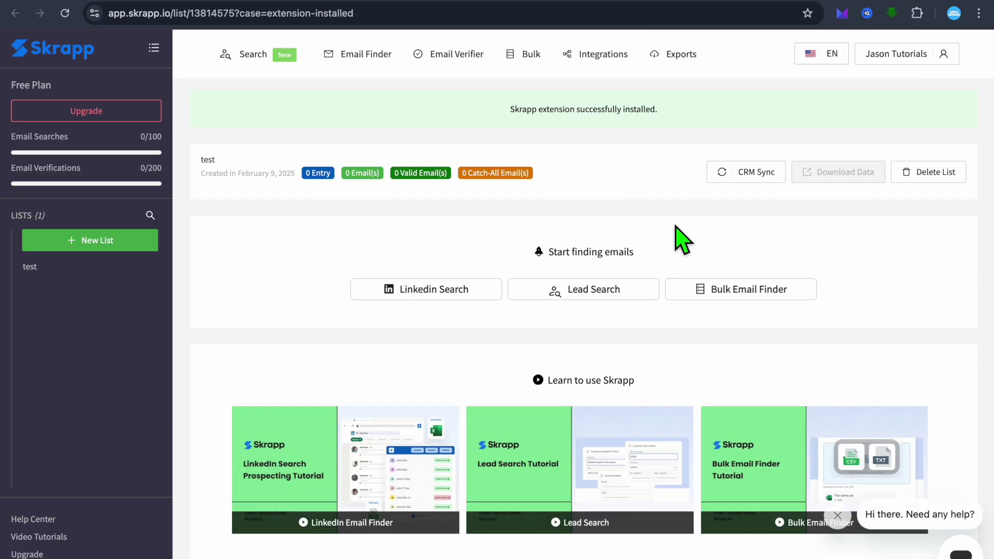
Pin the Skrapp.io - Email Finder extension to the browser toolbar.
{"action": "left_click", "coordinate": [925, 14]}
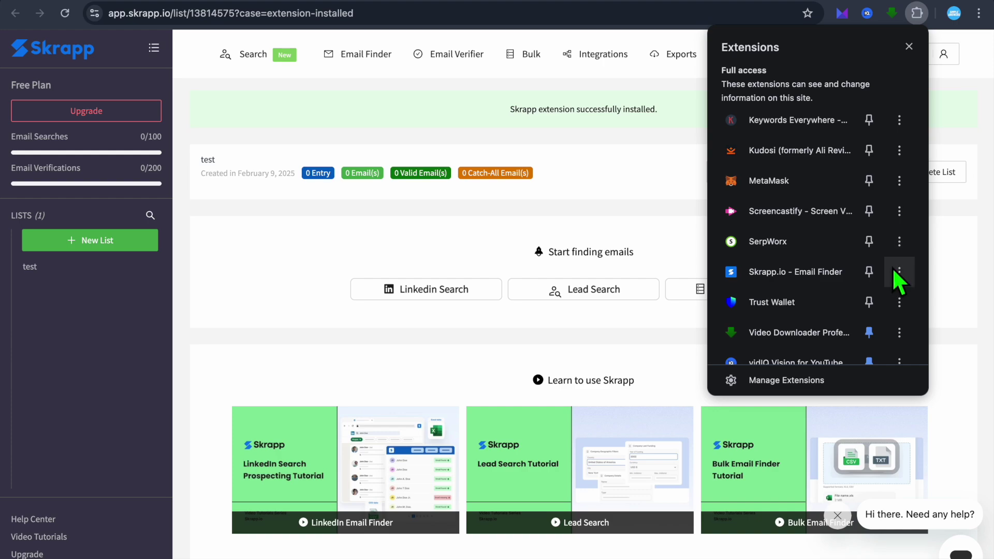
{"action": "left_click", "coordinate": [869, 272]}
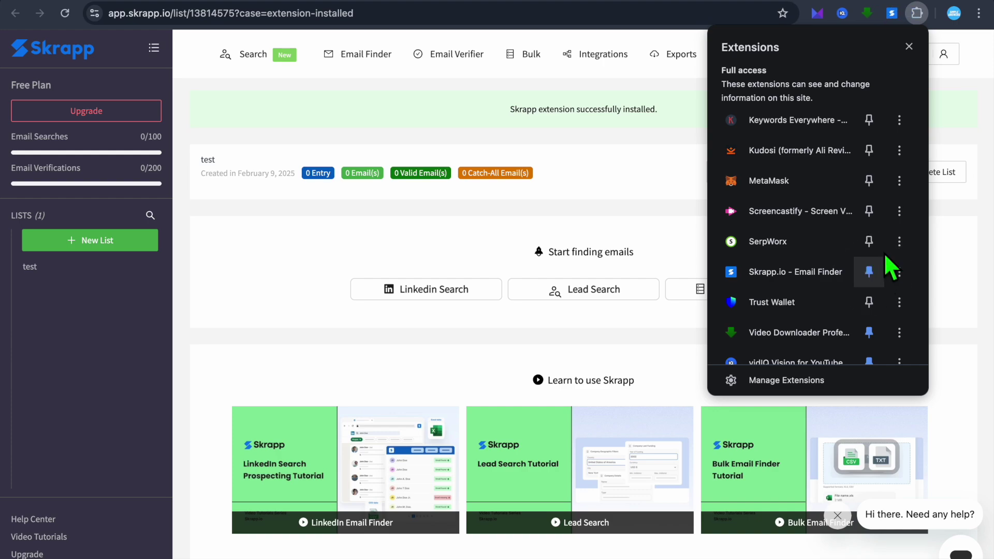
{"action": "left_click", "coordinate": [961, 115]}
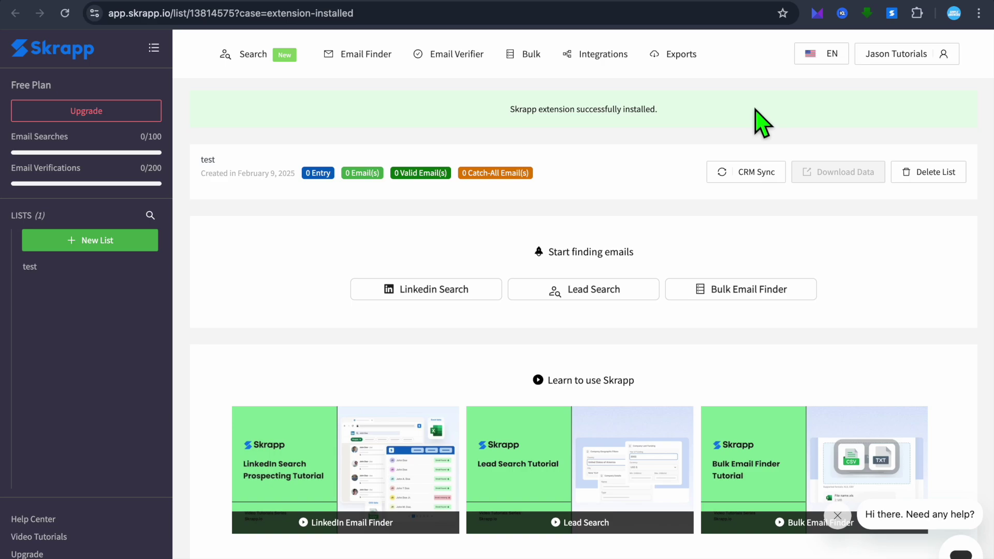
Switch to LinkedIn and replace the "puma director" search with the recent search "microsoft director".
{"action": "left_click", "coordinate": [632, 5]}
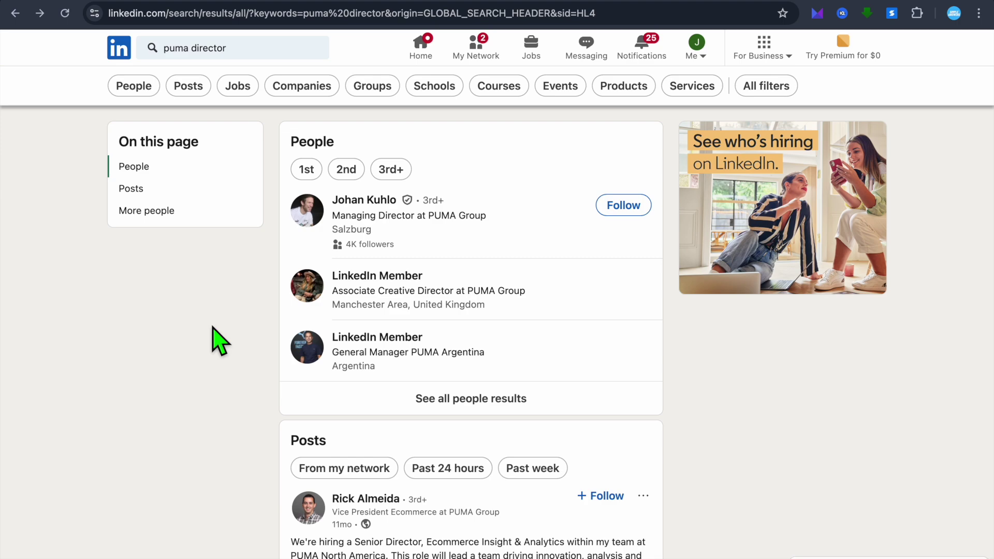
{"action": "left_click", "coordinate": [247, 57]}
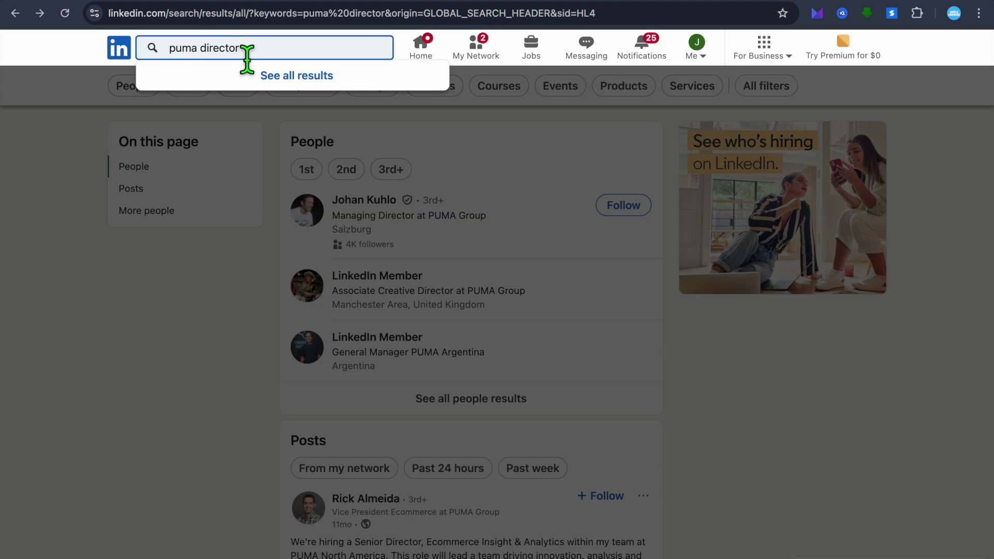
{"action": "left_click", "coordinate": [190, 344]}
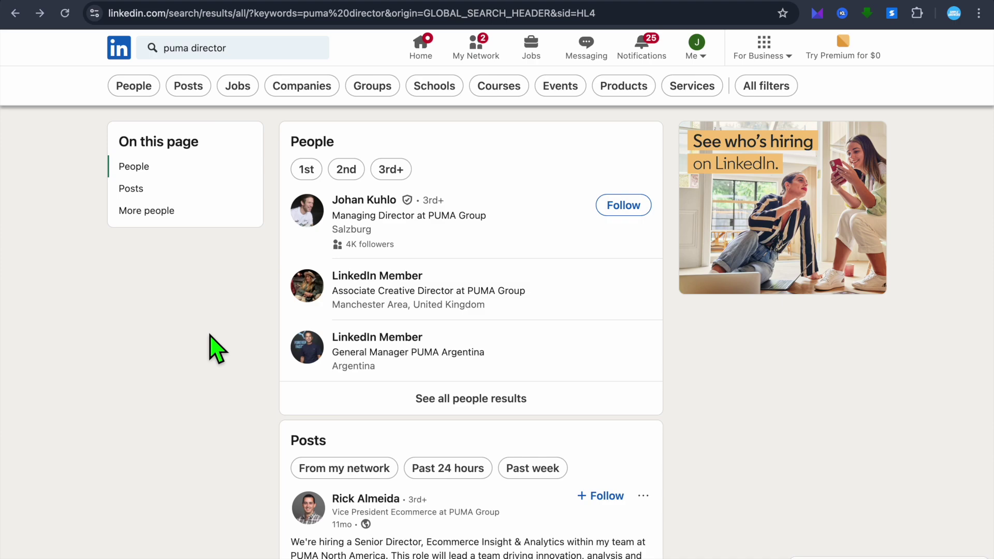
{"action": "left_click", "coordinate": [254, 53]}
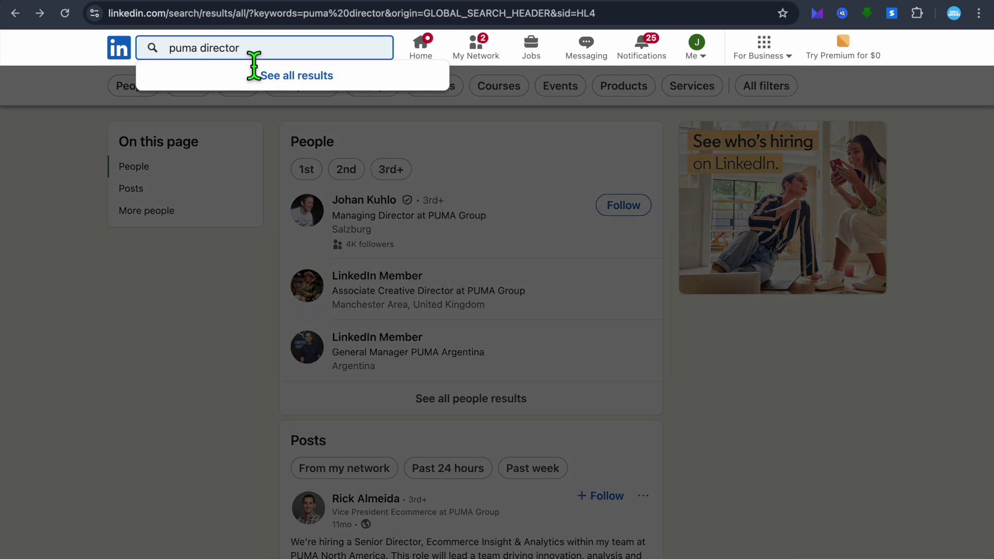
{"action": "key", "text": "BackSpace"}
{"action": "key", "text": "BackSpace"}
{"action": "key", "text": "BackSpace"}
{"action": "key", "text": "BackSpace"}
{"action": "key", "text": "BackSpace"}
{"action": "key", "text": "BackSpace"}
{"action": "key", "text": "BackSpace"}
{"action": "key", "text": "BackSpace"}
{"action": "key", "text": "BackSpace"}
{"action": "key", "text": "BackSpace"}
{"action": "key", "text": "BackSpace"}
{"action": "key", "text": "BackSpace"}
{"action": "key", "text": "BackSpace"}
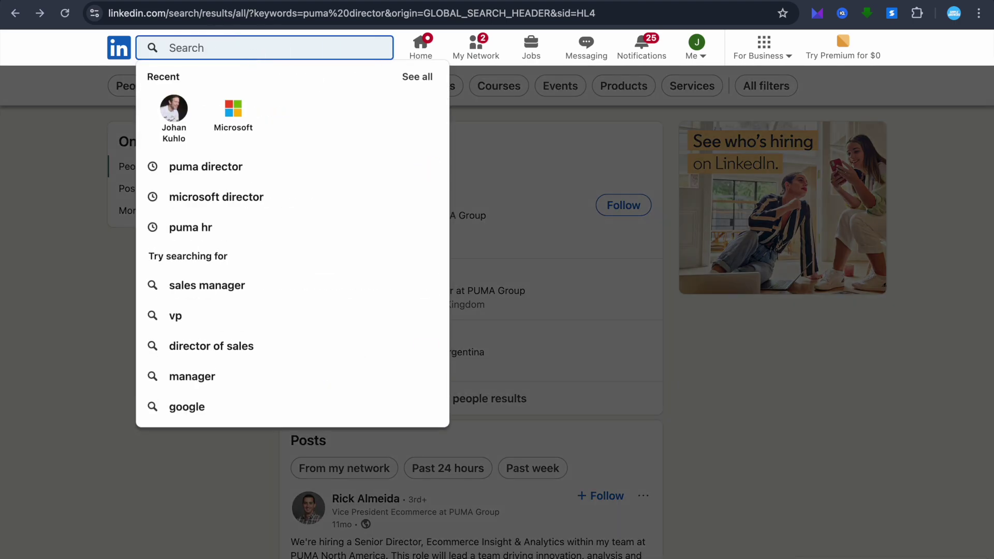
{"action": "left_click", "coordinate": [255, 198]}
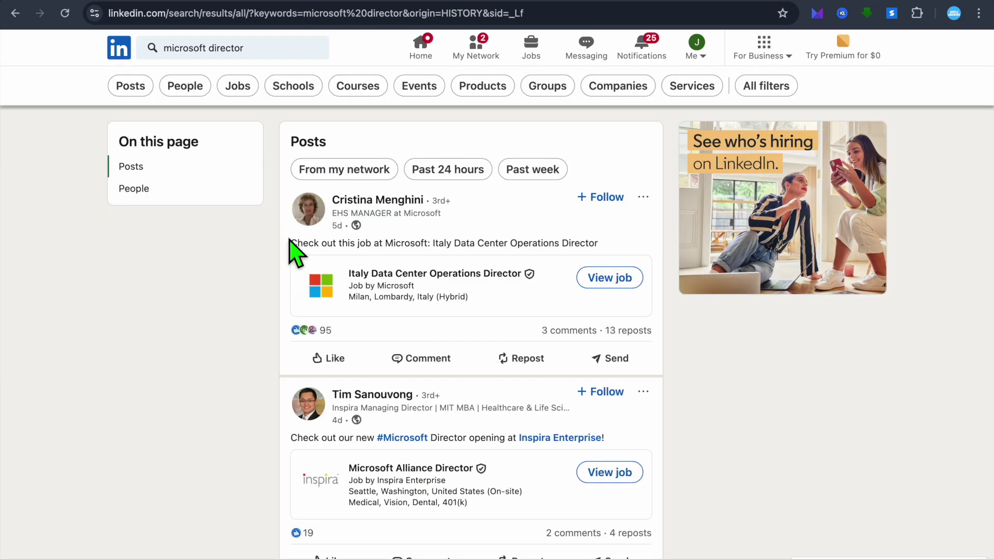
Open the LinkedIn profile of the EHS manager at Microsoft from the first post and look it over.
{"action": "left_click", "coordinate": [373, 201]}
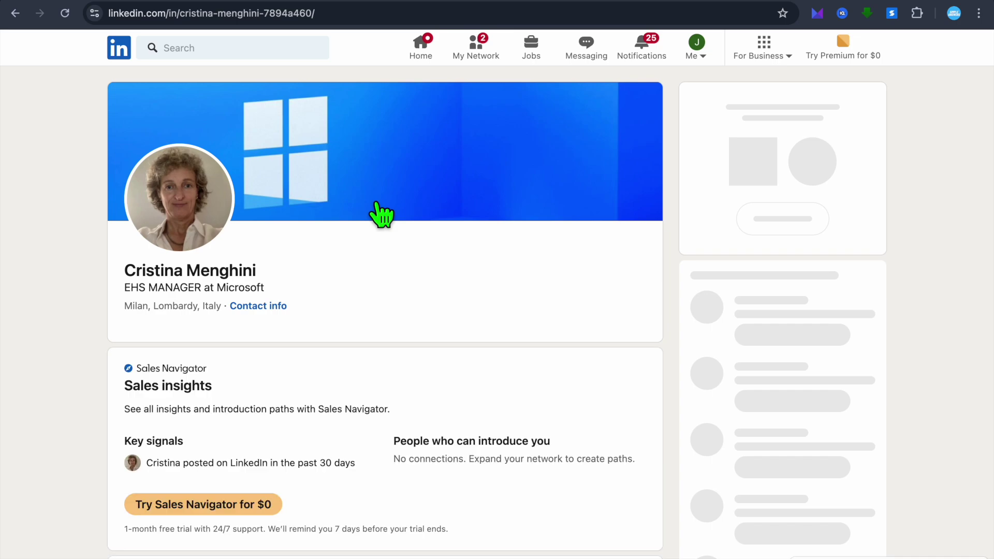
{"action": "scroll", "coordinate": [381, 214], "scroll_direction": "down", "scroll_amount": 5}
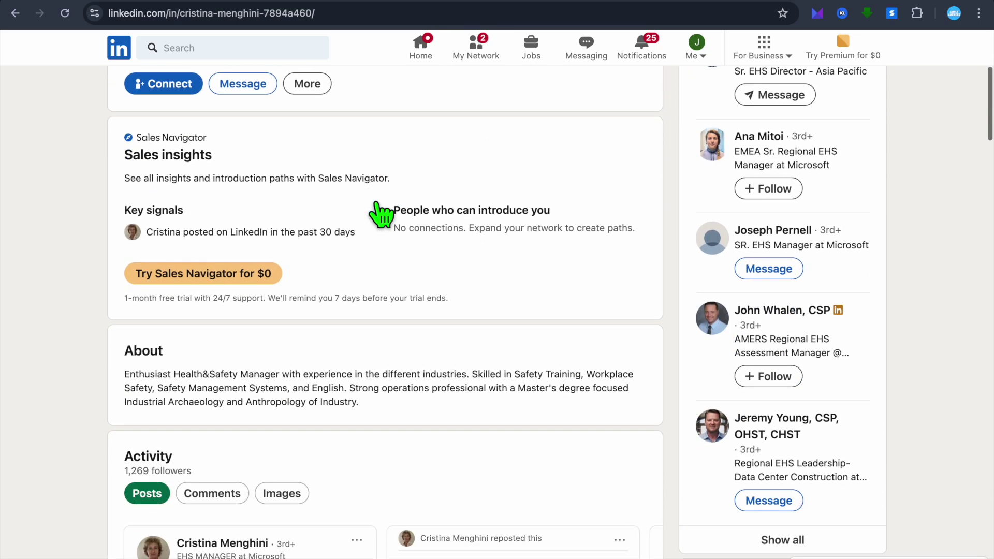
{"action": "scroll", "coordinate": [376, 203], "scroll_direction": "up", "scroll_amount": 5}
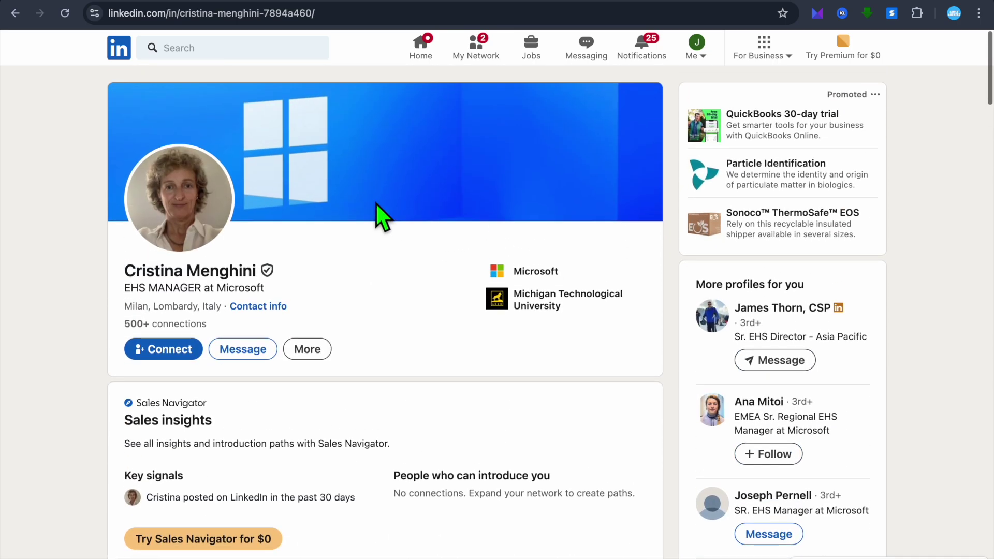
Find this profile's email with the Skrapp extension and save the contact to the "test" list.
{"action": "left_click", "coordinate": [892, 13]}
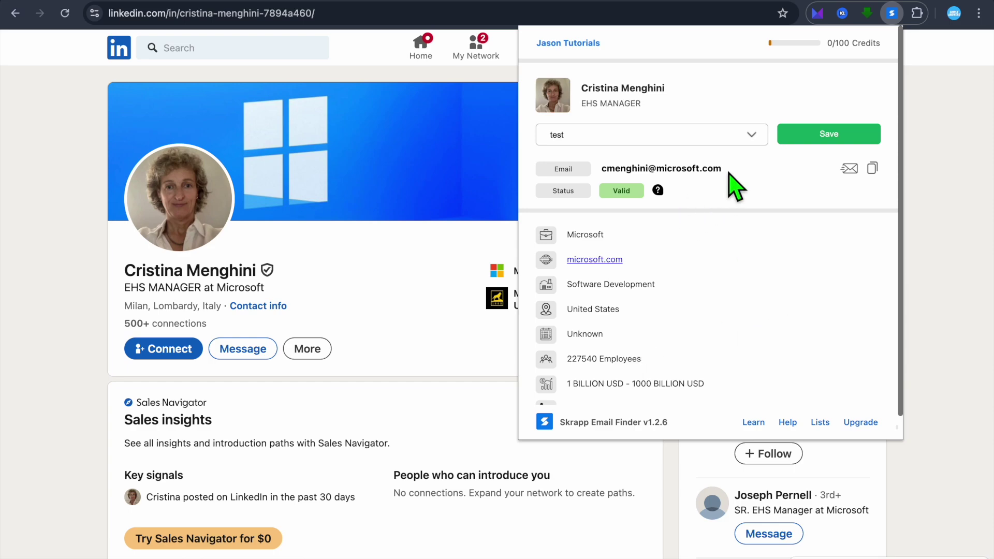
{"action": "left_click_drag", "start_coordinate": [722, 170], "coordinate": [620, 172]}
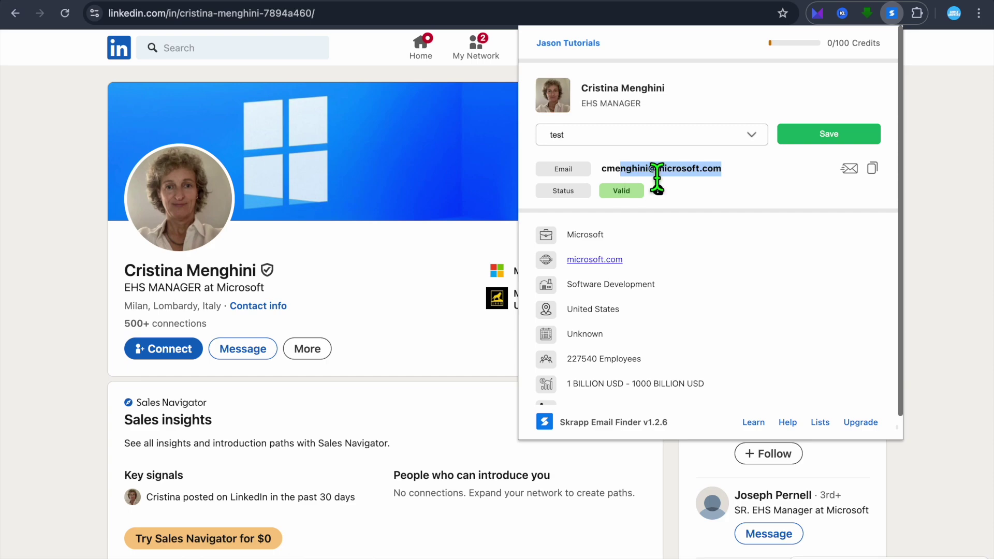
{"action": "left_click", "coordinate": [720, 219]}
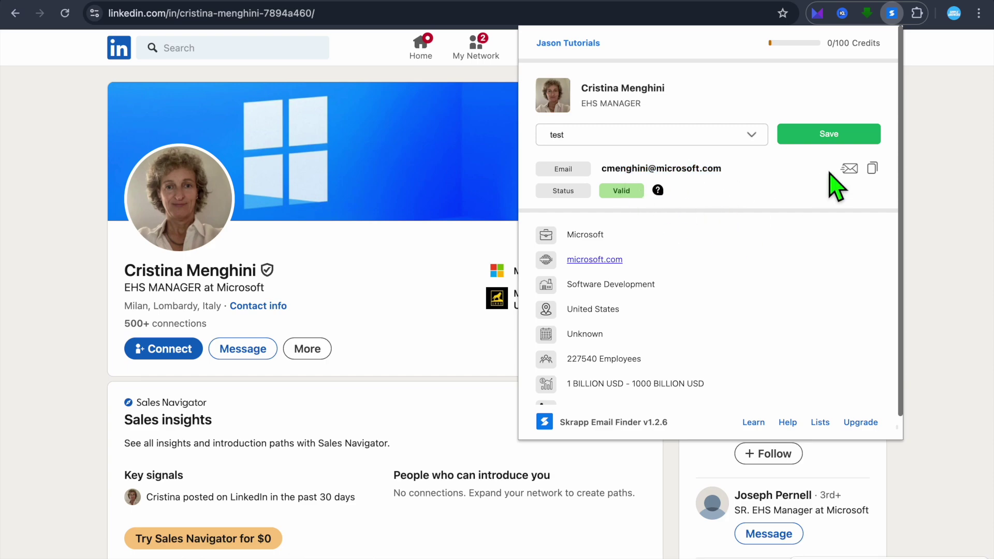
{"action": "left_click", "coordinate": [832, 137]}
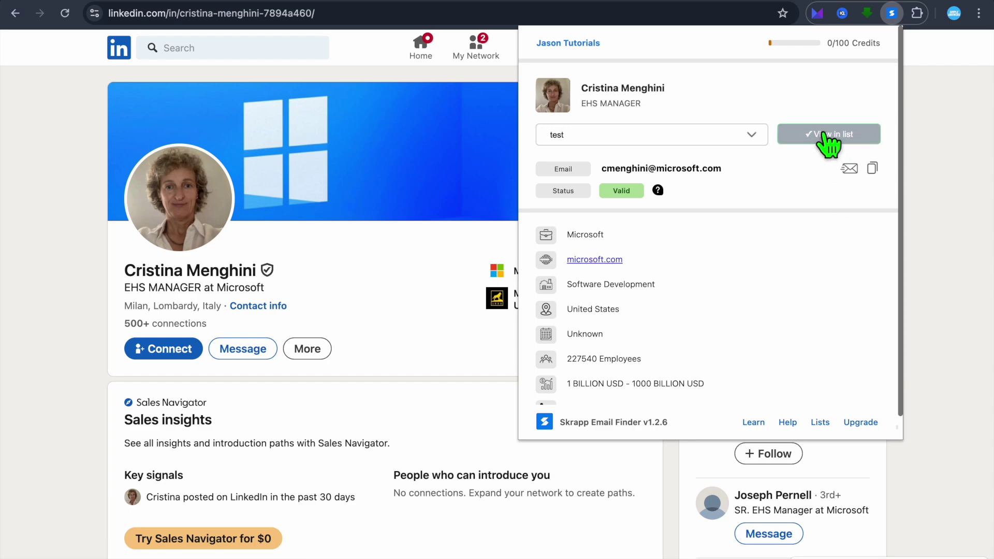
View the saved contact in the "test" list and review the lead and company details.
{"action": "left_click", "coordinate": [827, 137]}
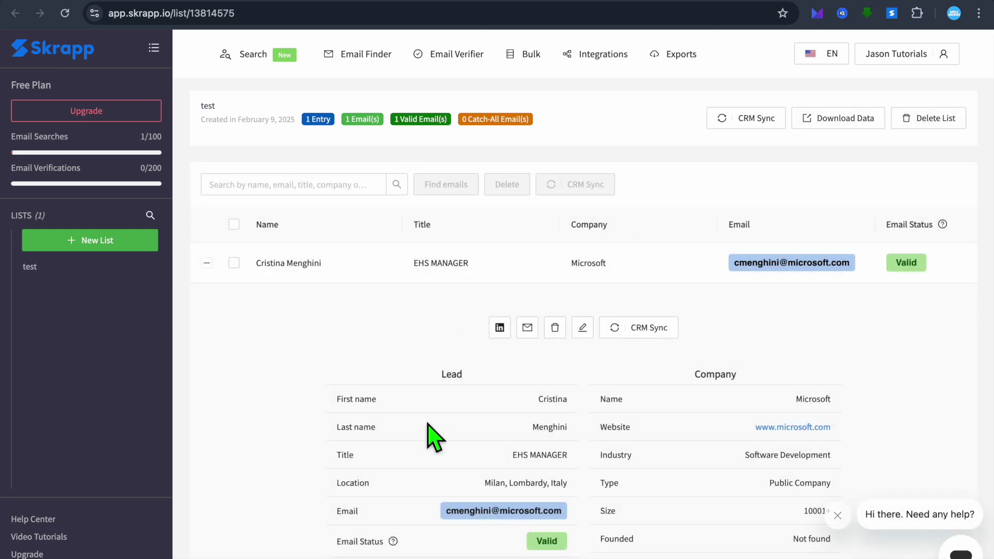
{"action": "scroll", "coordinate": [430, 436], "scroll_direction": "down", "scroll_amount": 3}
{"action": "scroll", "coordinate": [434, 438], "scroll_direction": "up", "scroll_amount": 3}
{"action": "left_click", "coordinate": [469, 61]}
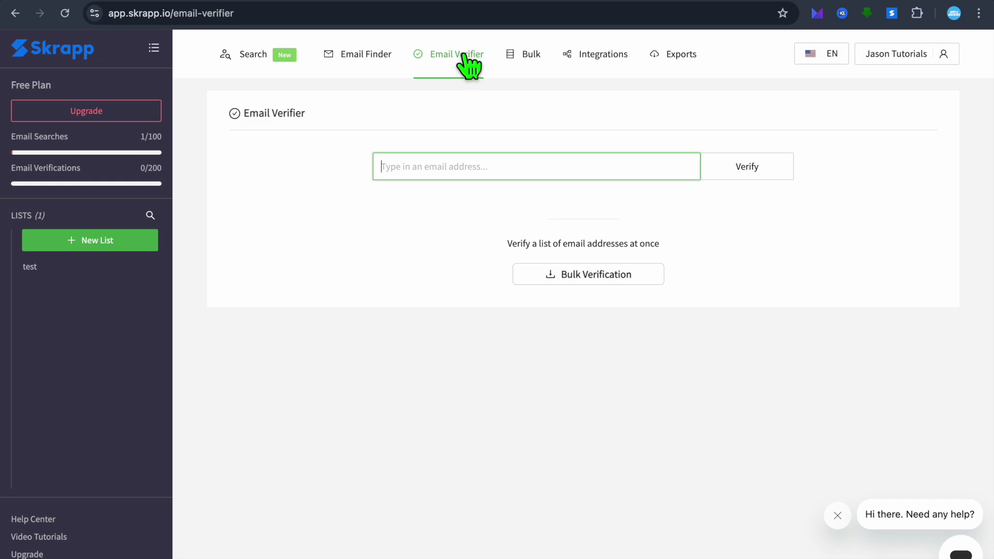
{"action": "left_click", "coordinate": [364, 63]}
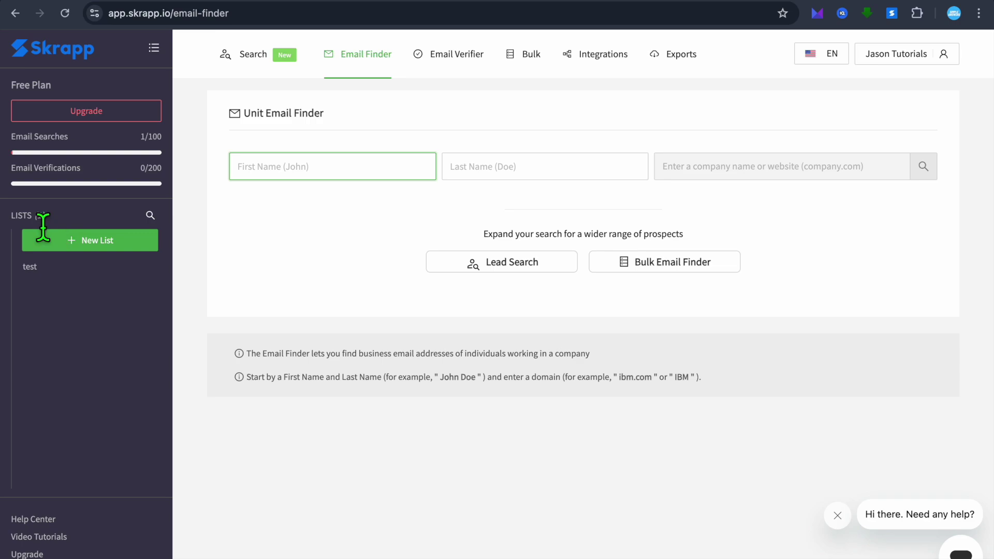
Copy the EHS manager's email address from the lead details in the "test" list.
{"action": "left_click", "coordinate": [31, 267]}
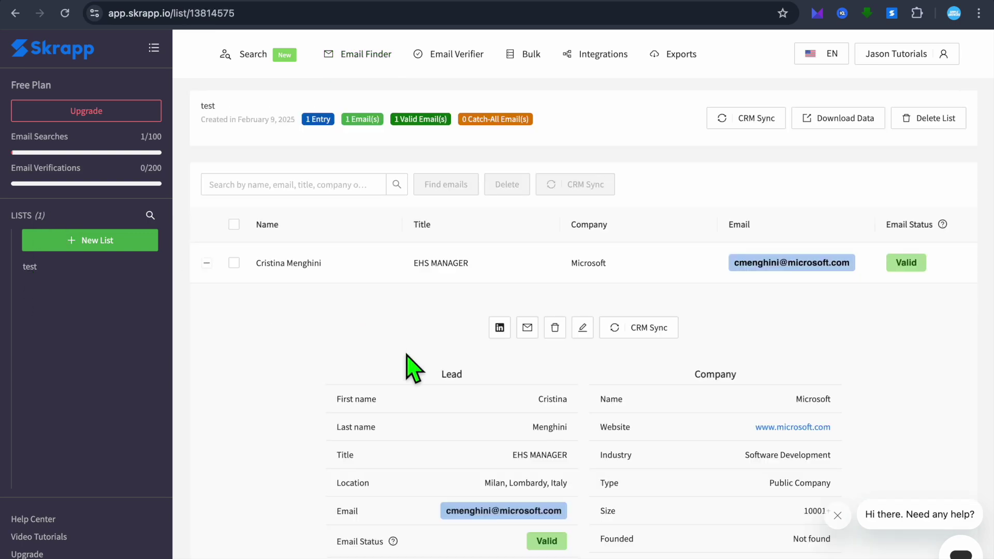
{"action": "scroll", "coordinate": [405, 361], "scroll_direction": "down", "scroll_amount": 3}
{"action": "left_click_drag", "start_coordinate": [569, 411], "coordinate": [433, 406]}
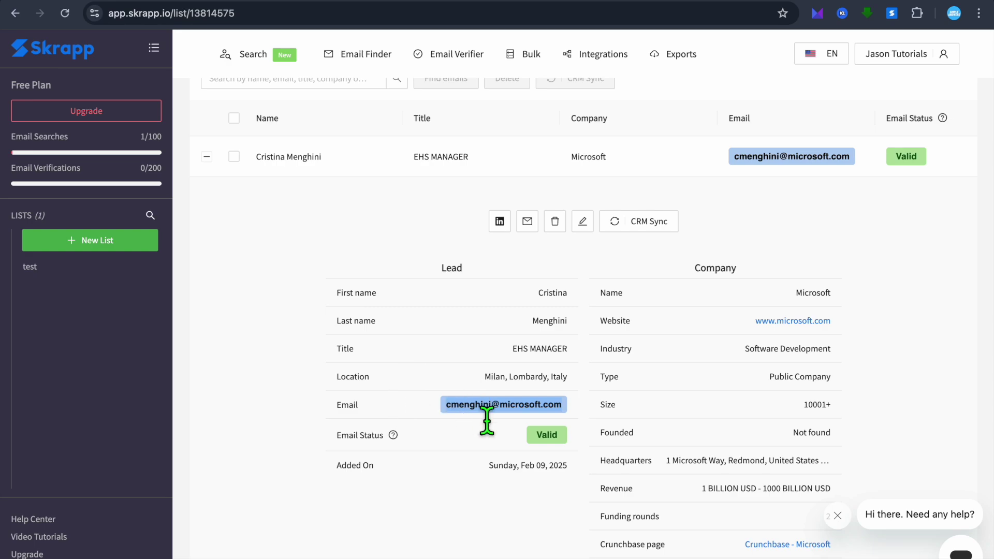
{"action": "right_click", "coordinate": [498, 407]}
{"action": "left_click", "coordinate": [528, 402]}
Paste the copied email address into the Email Verifier and verify it.
{"action": "left_click", "coordinate": [455, 54]}
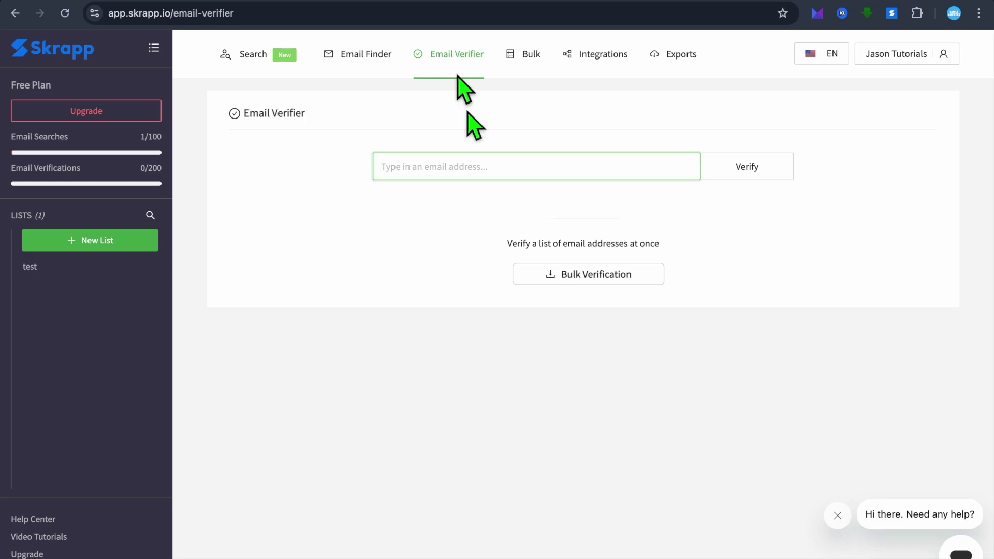
{"action": "right_click", "coordinate": [453, 167]}
{"action": "left_click", "coordinate": [499, 268]}
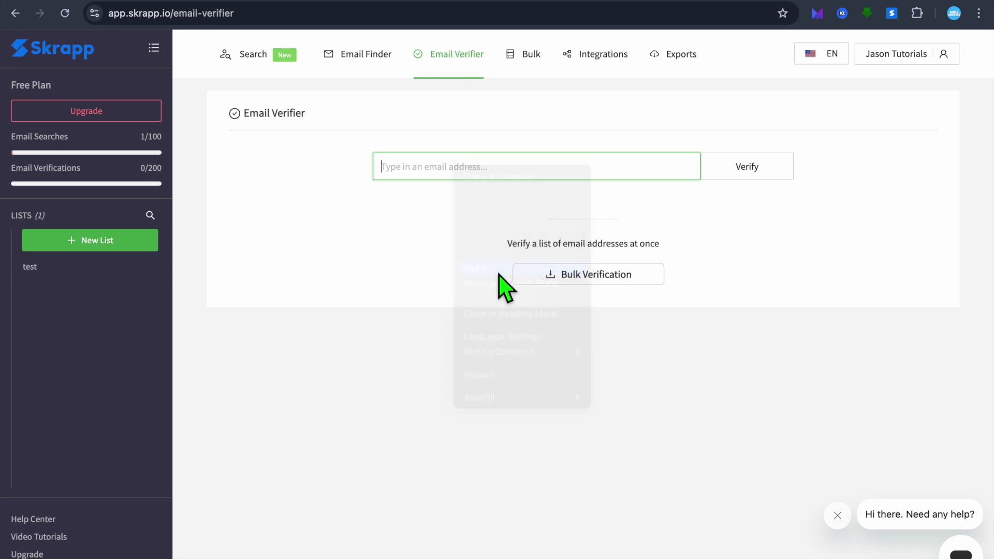
{"action": "left_click", "coordinate": [772, 175]}
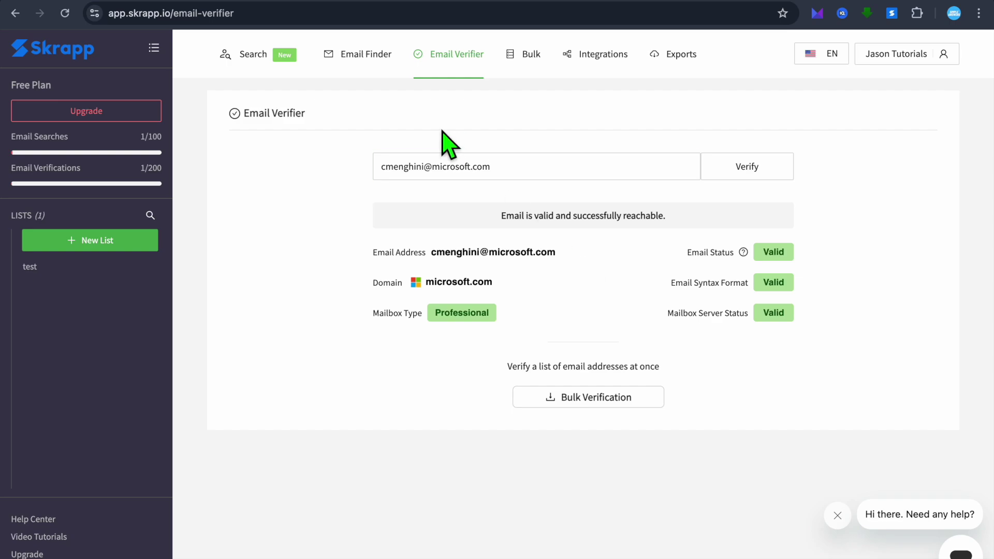
Open the Unit Email Finder for looking up a person's business email.
{"action": "left_click", "coordinate": [369, 56]}
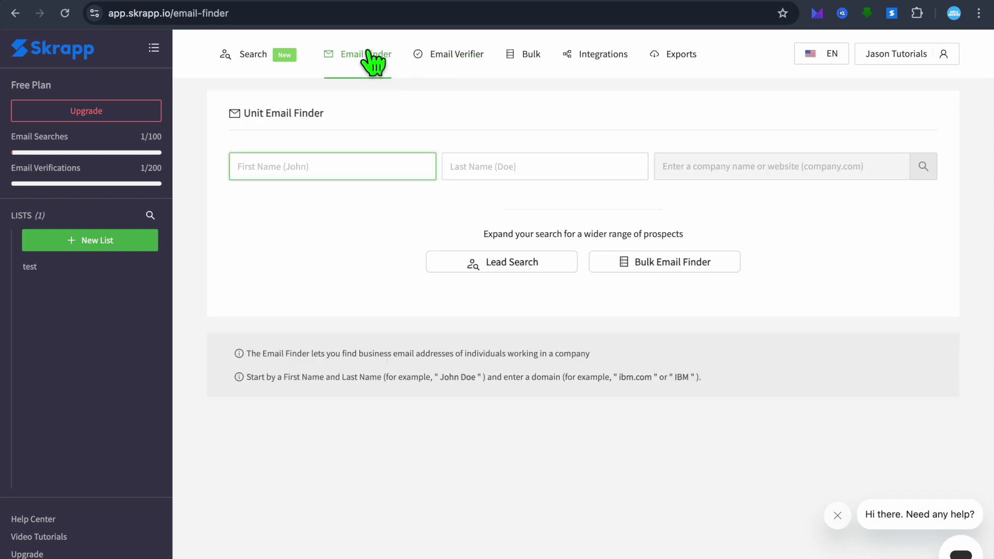